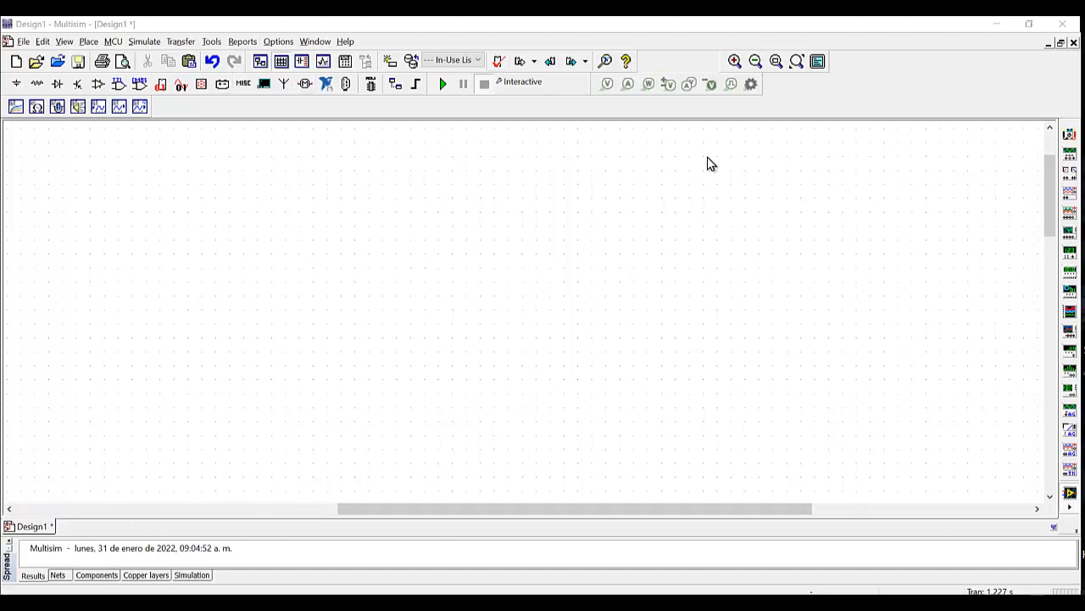
Turn off large toolbar icons in the interface customization options.
right_click(821, 102)
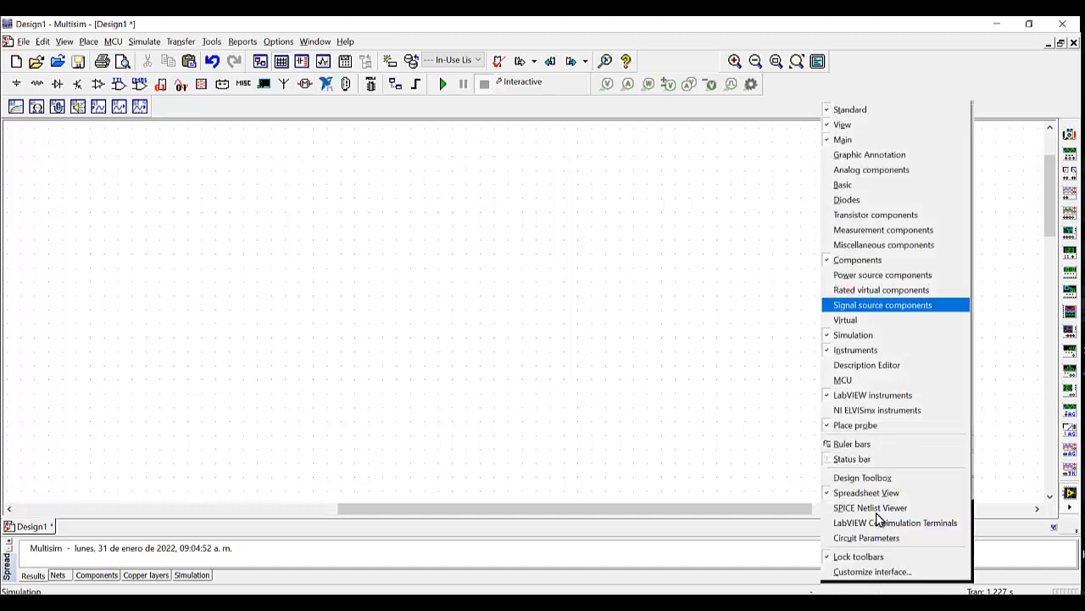
left_click(870, 568)
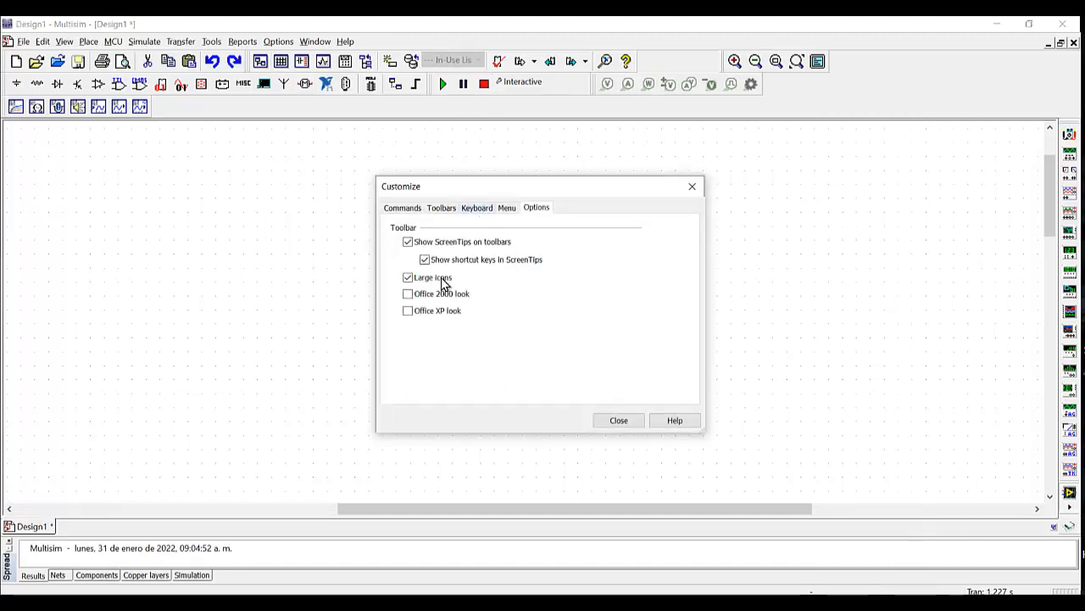
left_click(408, 278)
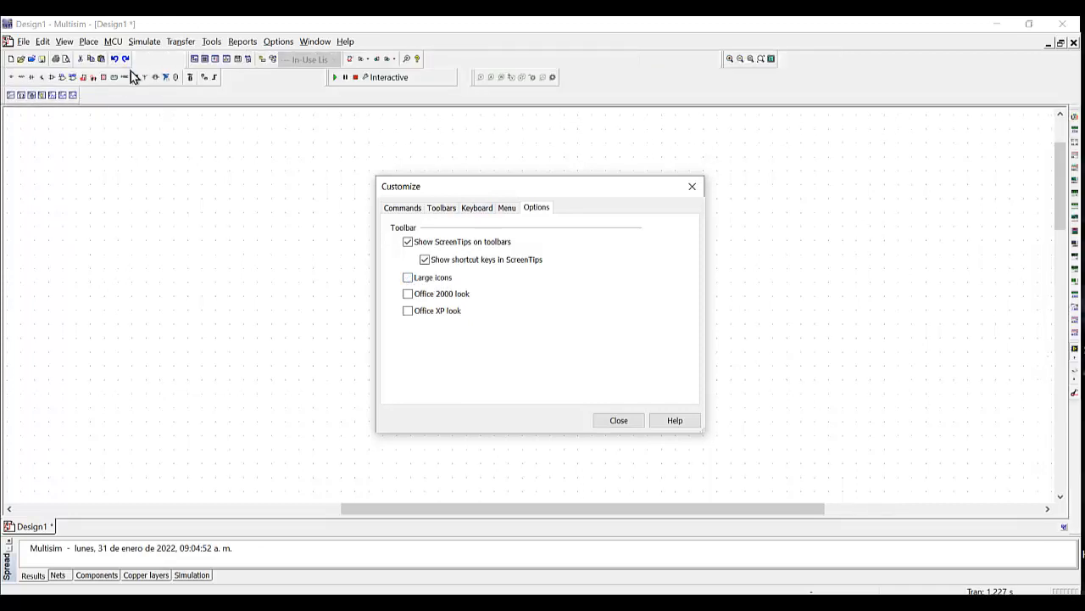
left_click(842, 74)
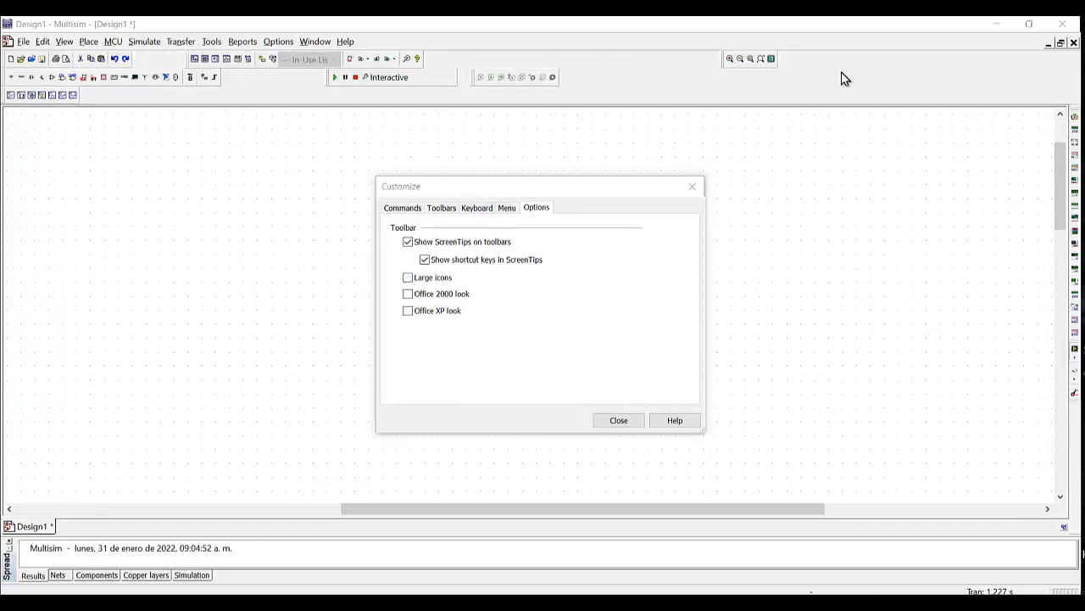
left_click(690, 194)
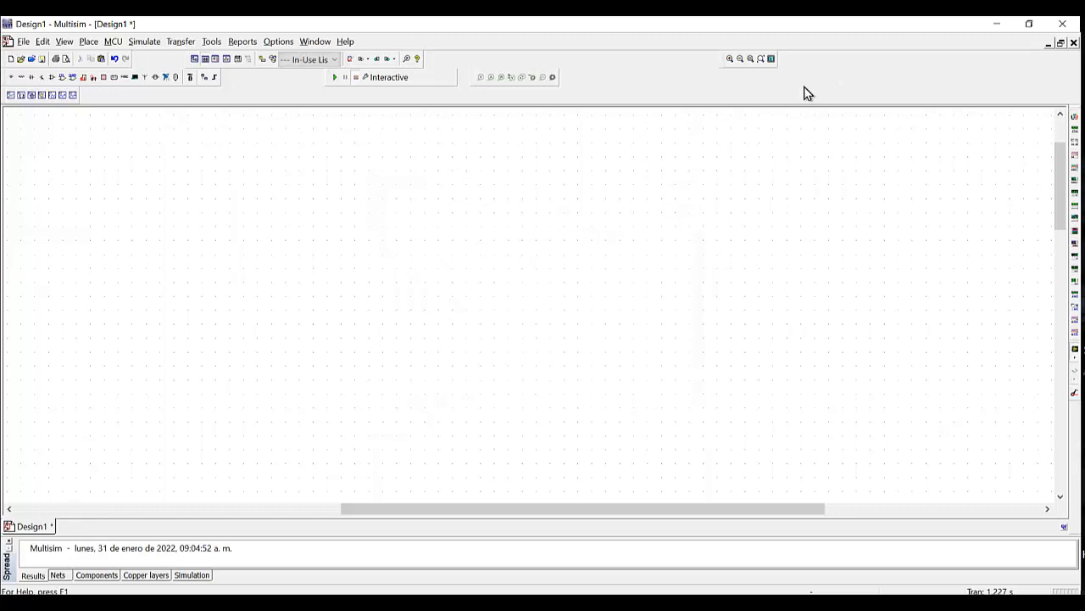
Turn large toolbar icons back on in the interface customization options.
right_click(815, 89)
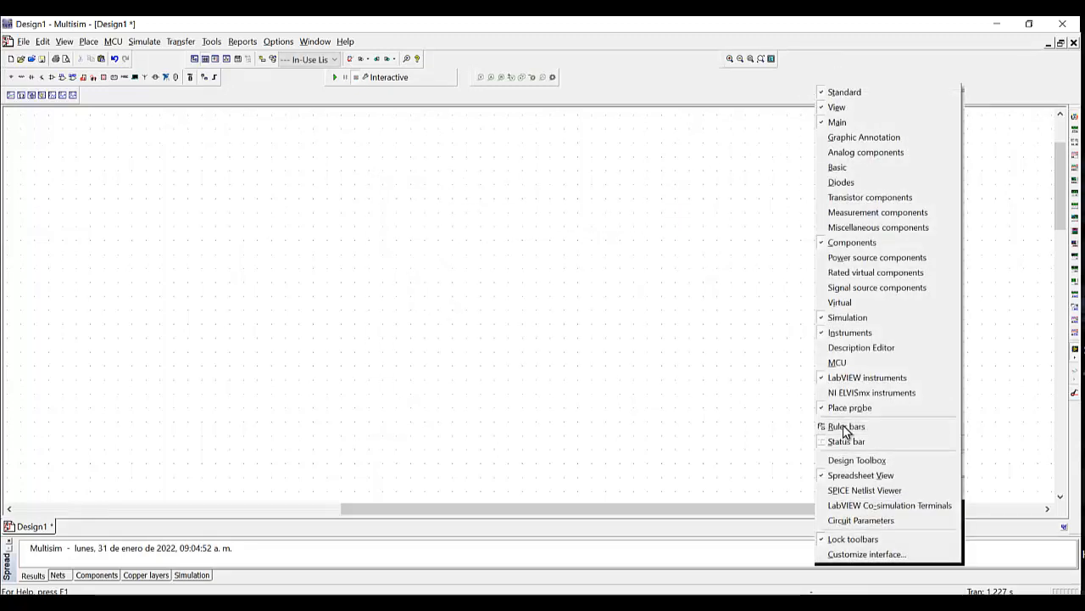
left_click(870, 555)
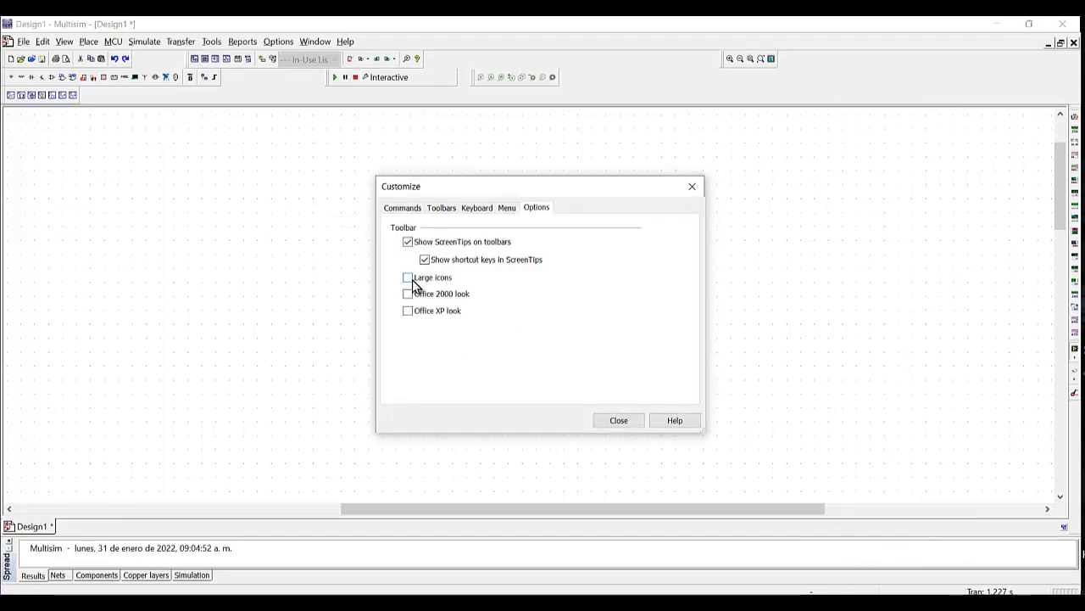
left_click(411, 280)
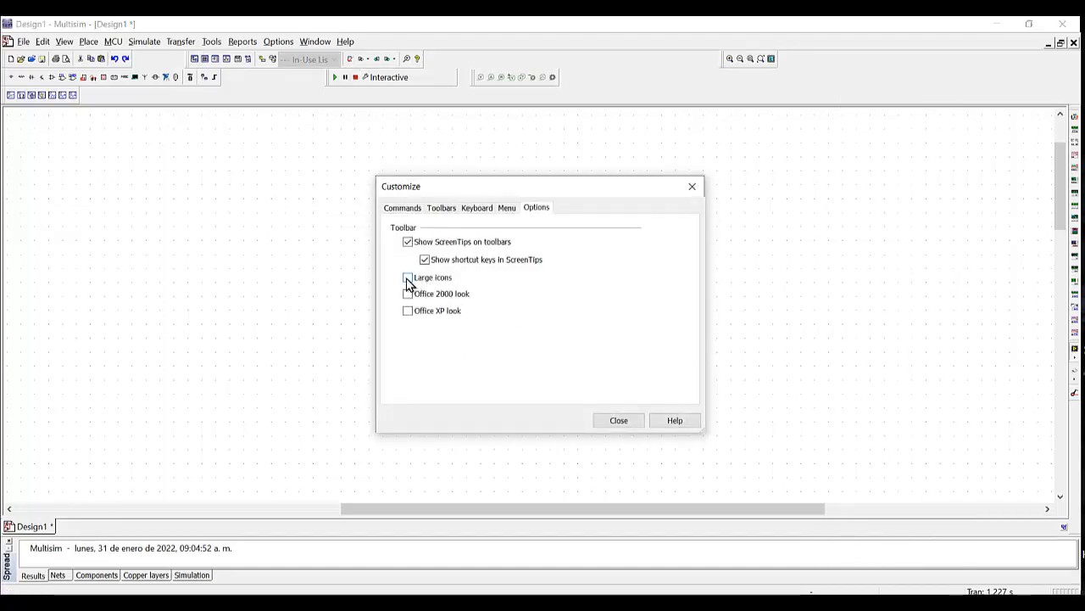
left_click(628, 418)
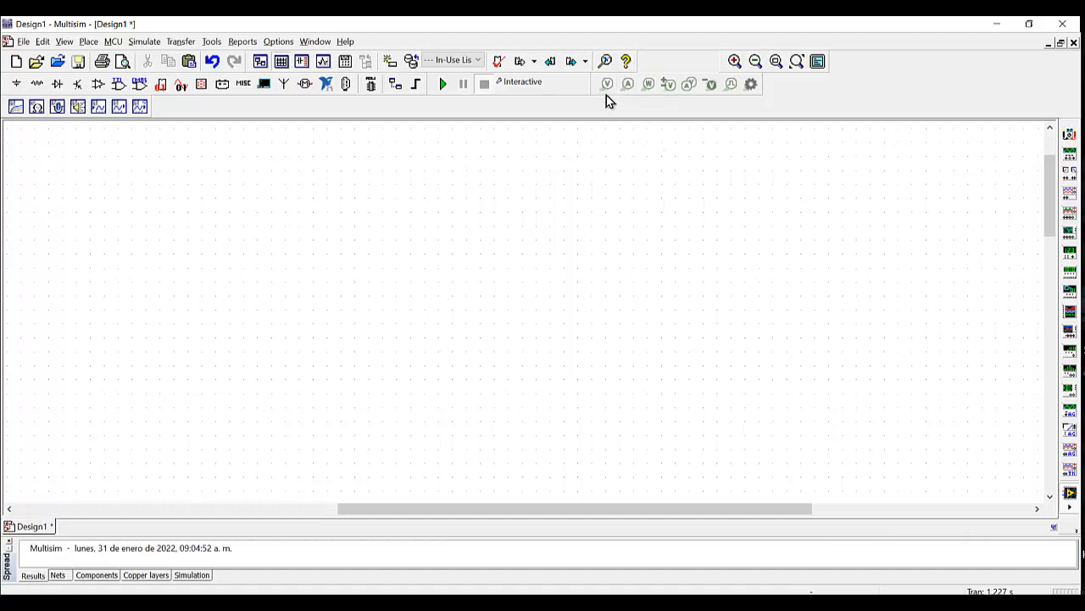
Hide the Components toolbar and show it again.
right_click(801, 103)
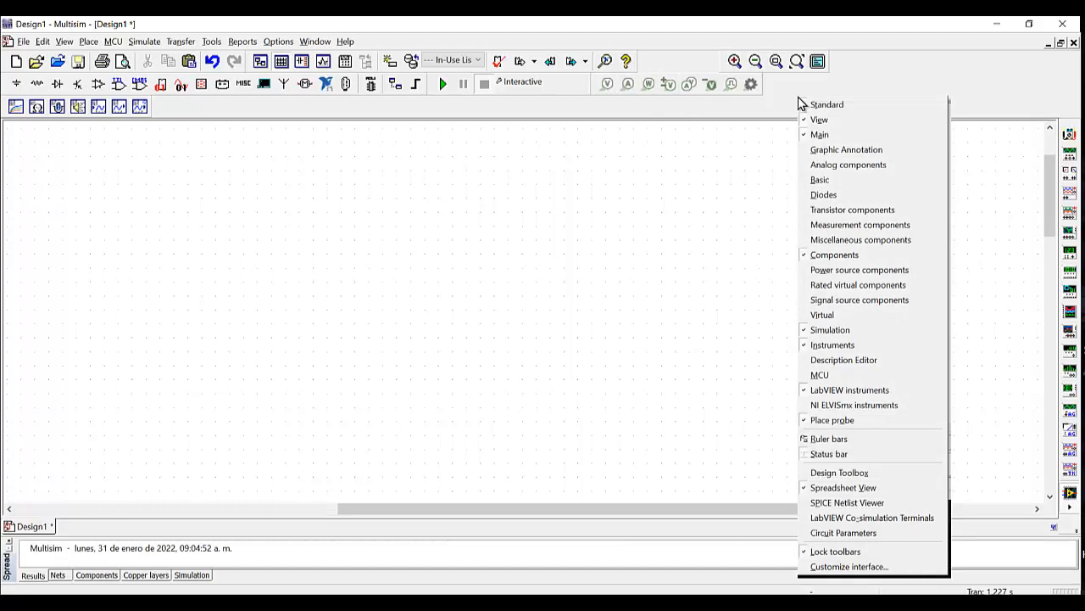
left_click(812, 254)
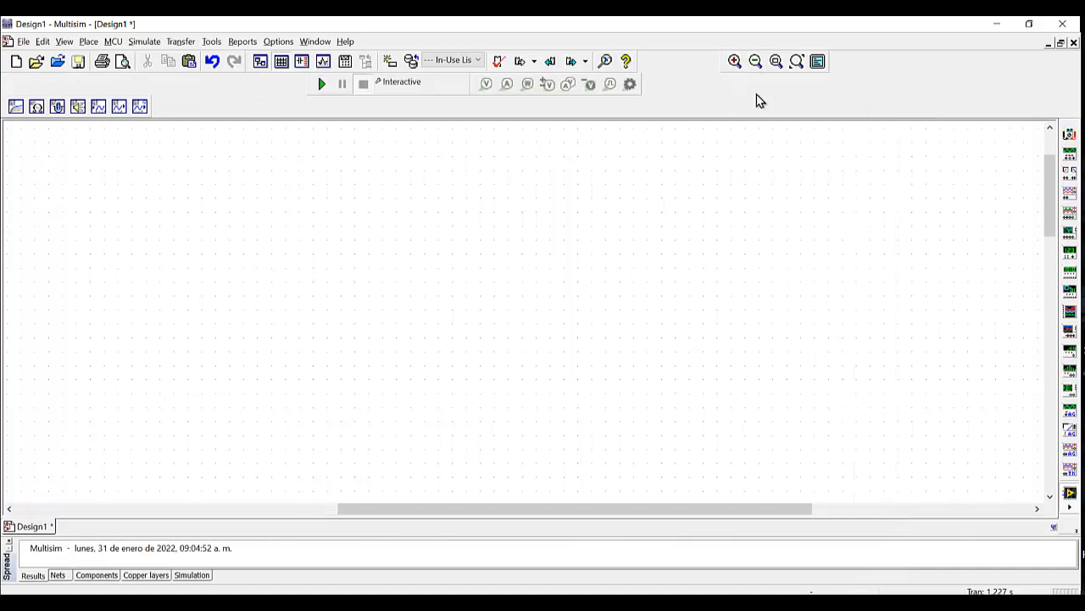
right_click(778, 100)
left_click(782, 253)
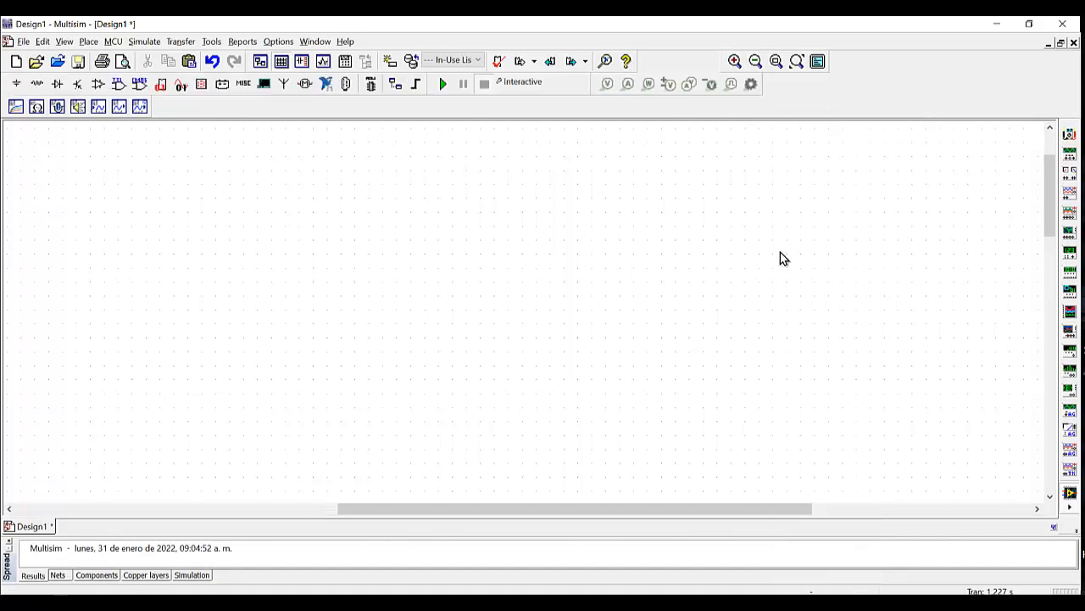
Dock the Power source components toolbar beside the probe toolbar and hide it again.
right_click(897, 110)
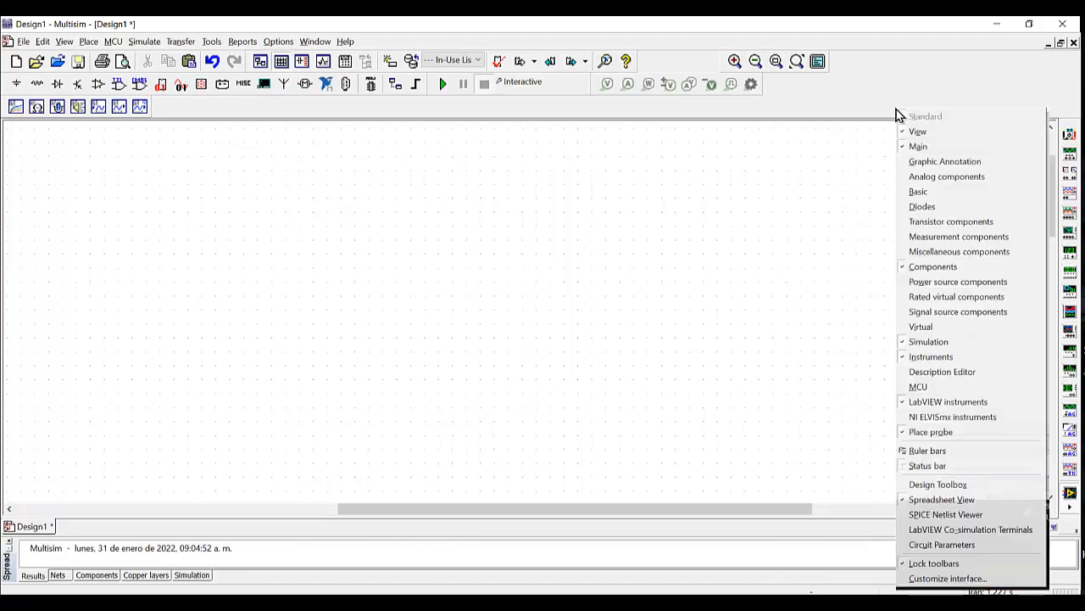
left_click(908, 288)
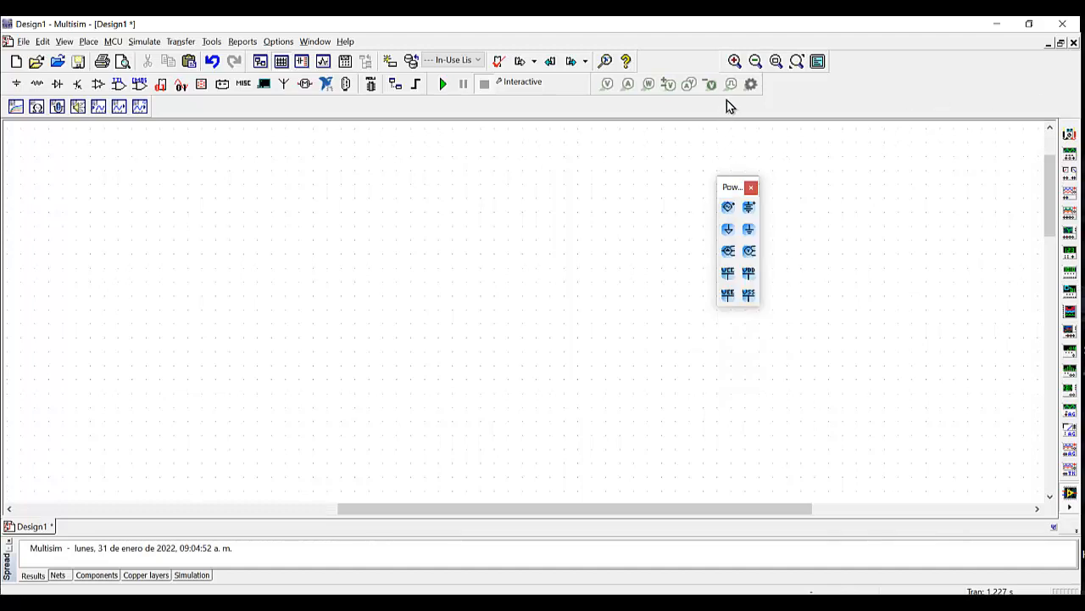
double_click(731, 187)
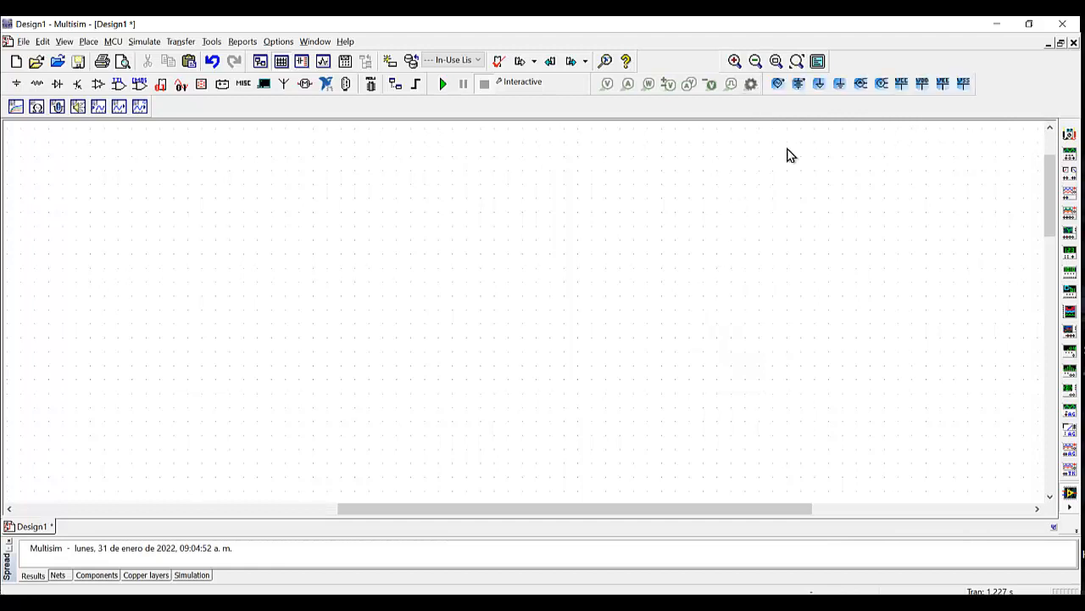
right_click(821, 100)
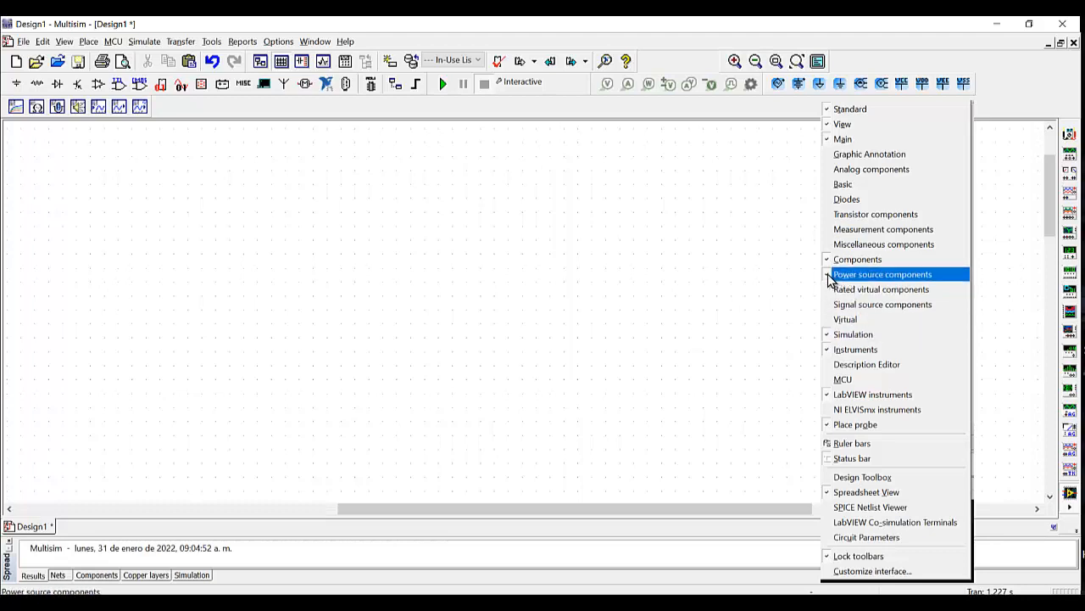
left_click(829, 275)
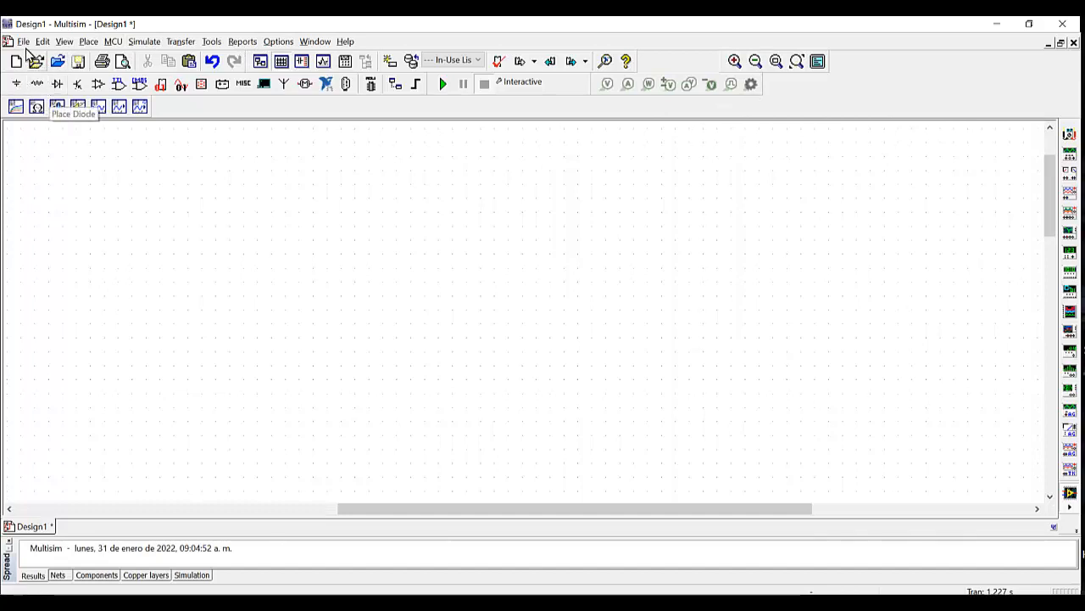
left_click(25, 41)
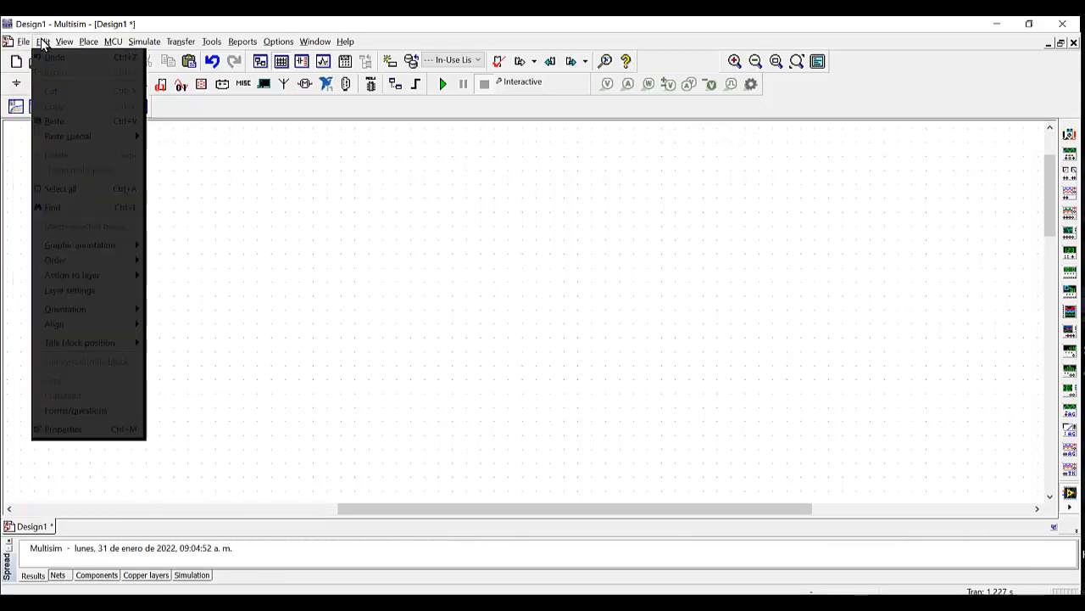
mouse_move(63, 48)
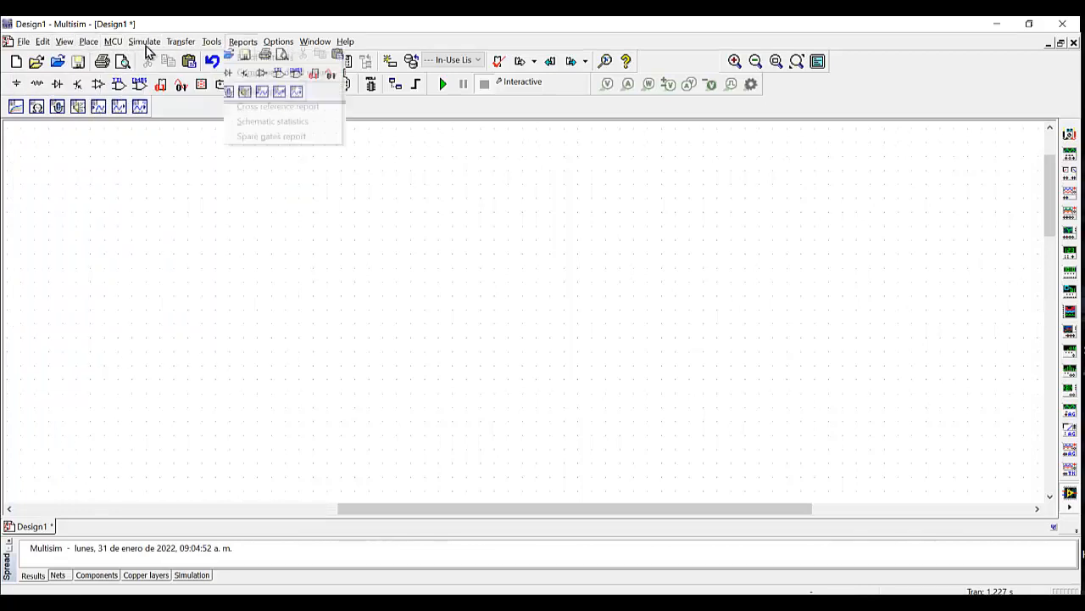
mouse_move(140, 45)
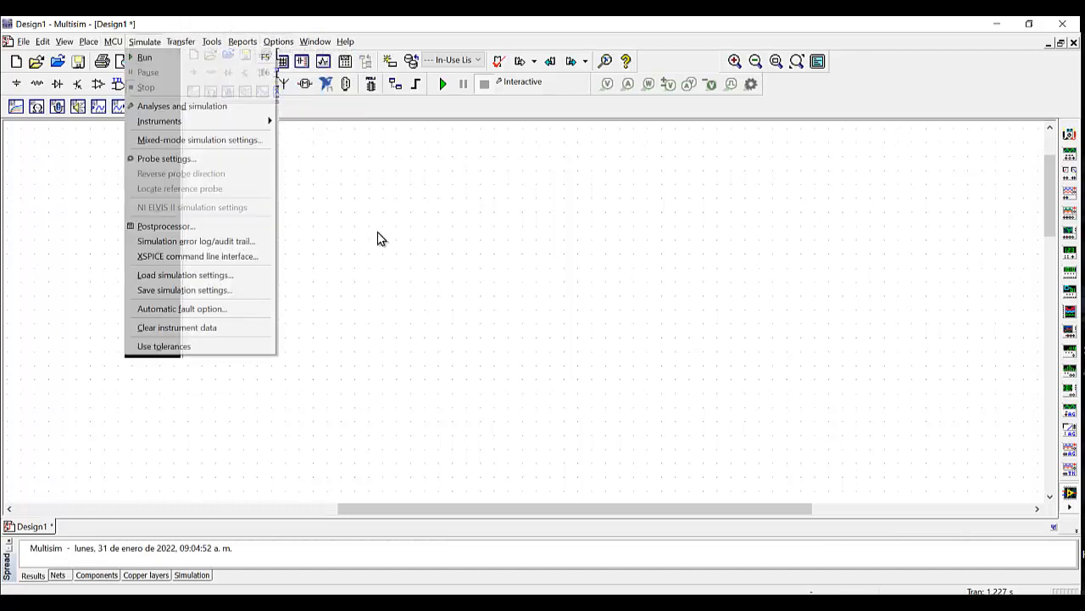
left_click(427, 236)
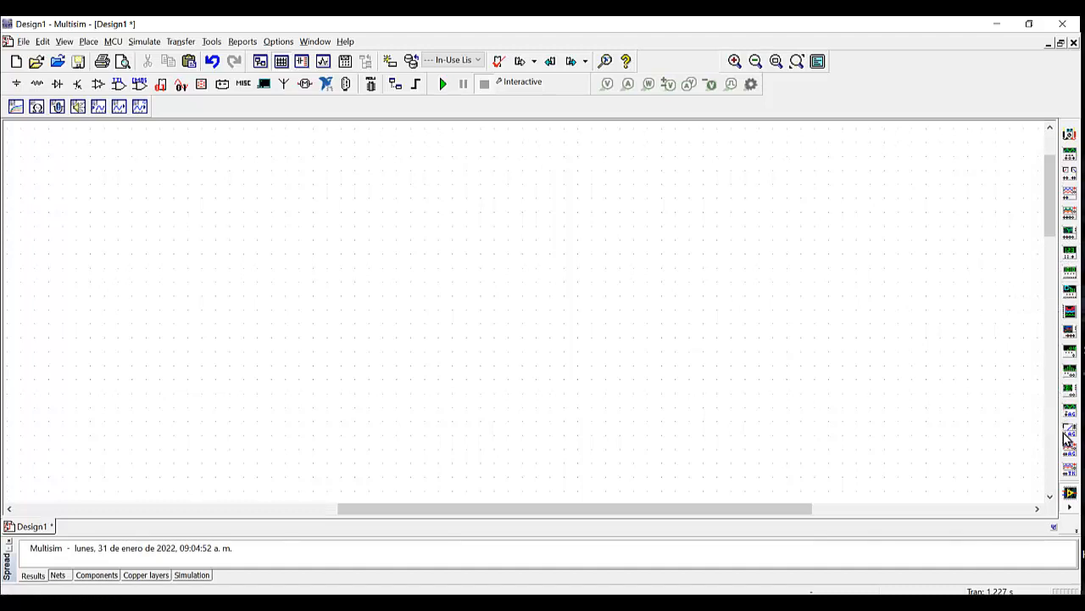
left_click(1071, 503)
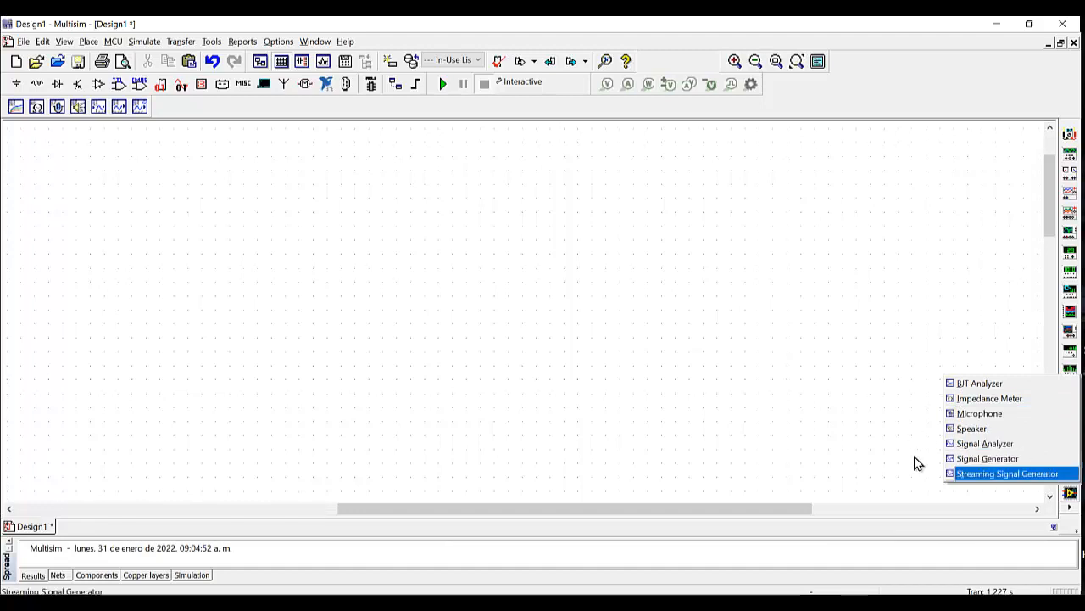
left_click(835, 382)
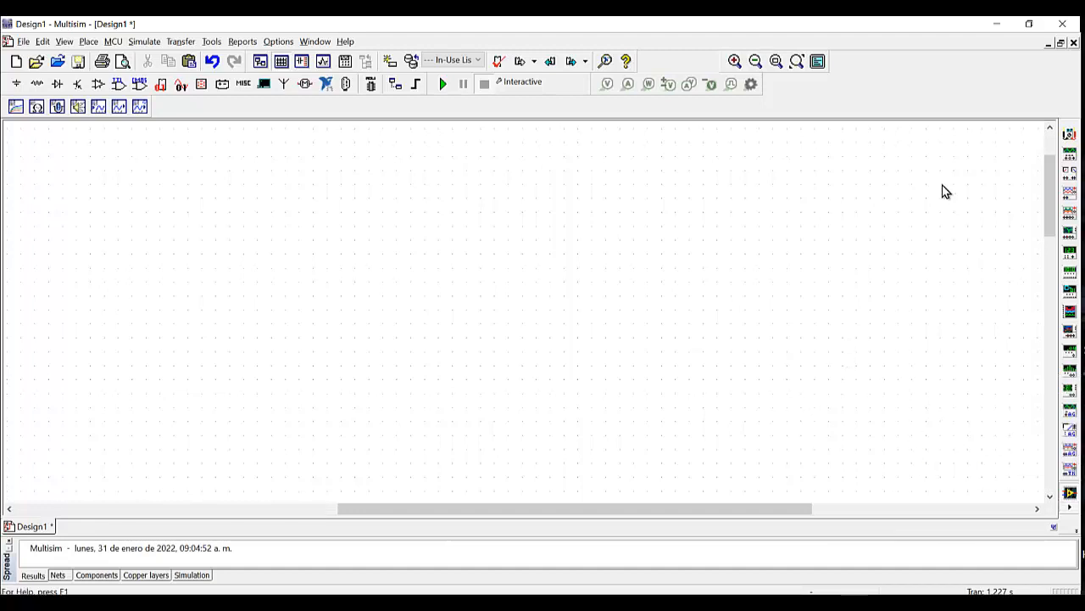
Zoom in and out on the schematic sheet and enlarge the area around the XMM1 multimeter.
left_click(734, 63)
left_click(734, 62)
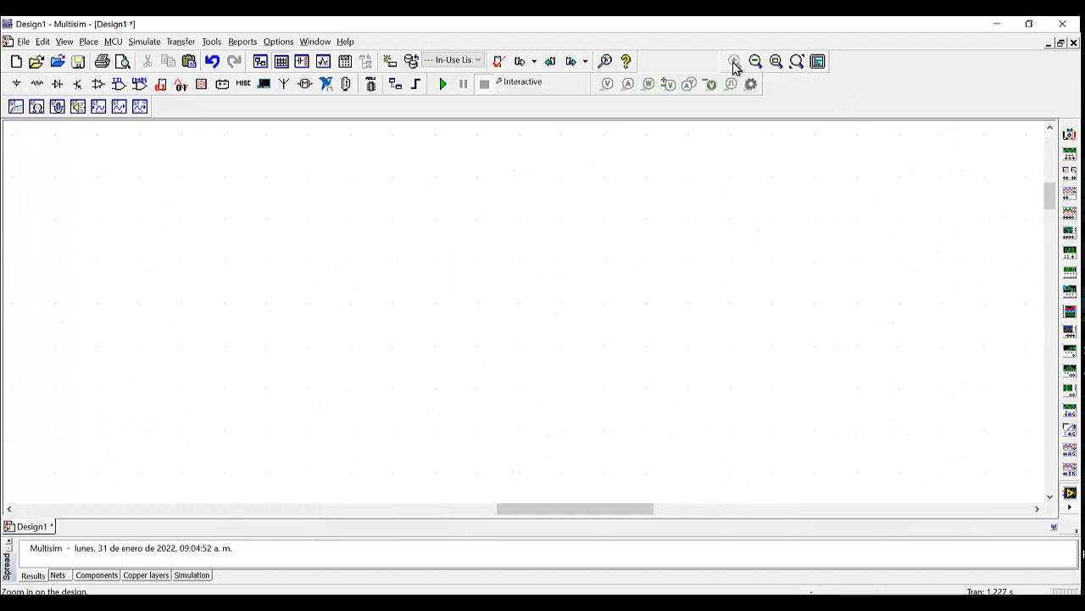
left_click(754, 62)
left_click(754, 63)
left_click(755, 62)
left_click(755, 62)
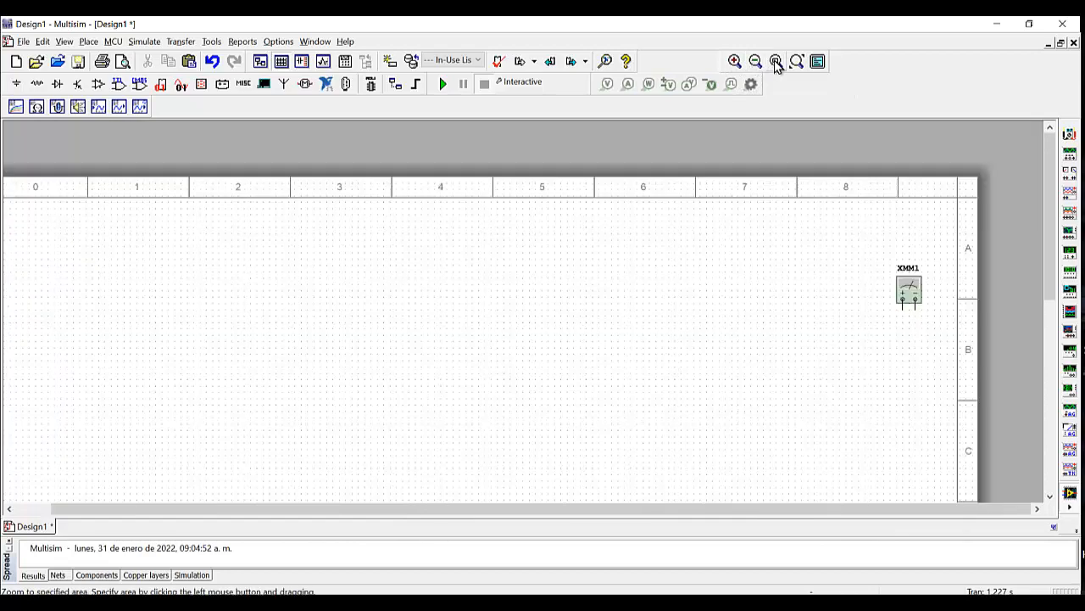
left_click_drag(718, 232, 947, 367)
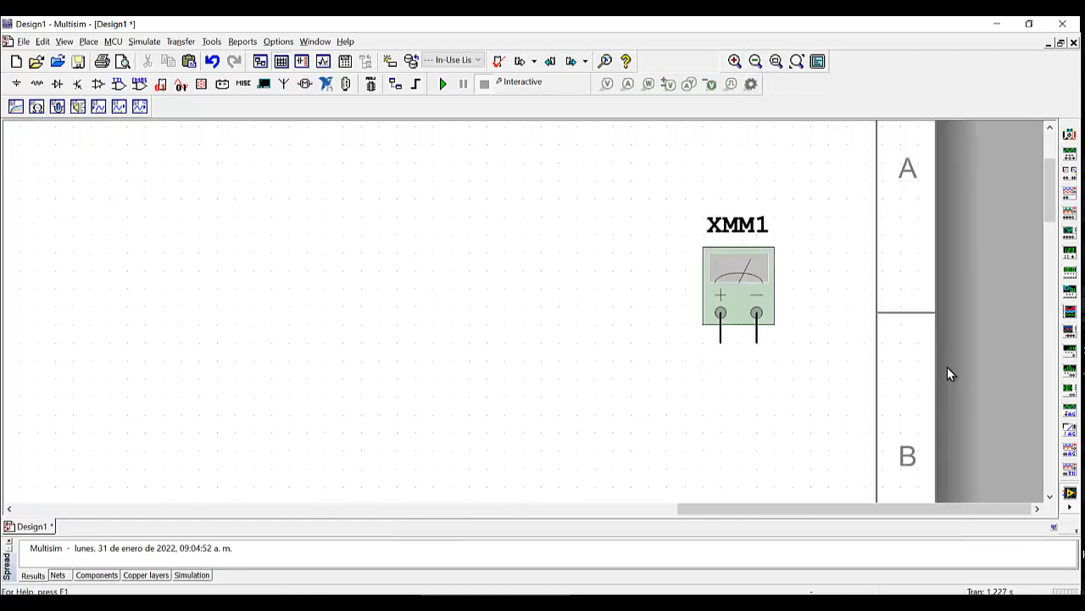
Fit the whole sheet in view and delete the XMM1 multimeter.
left_click(797, 62)
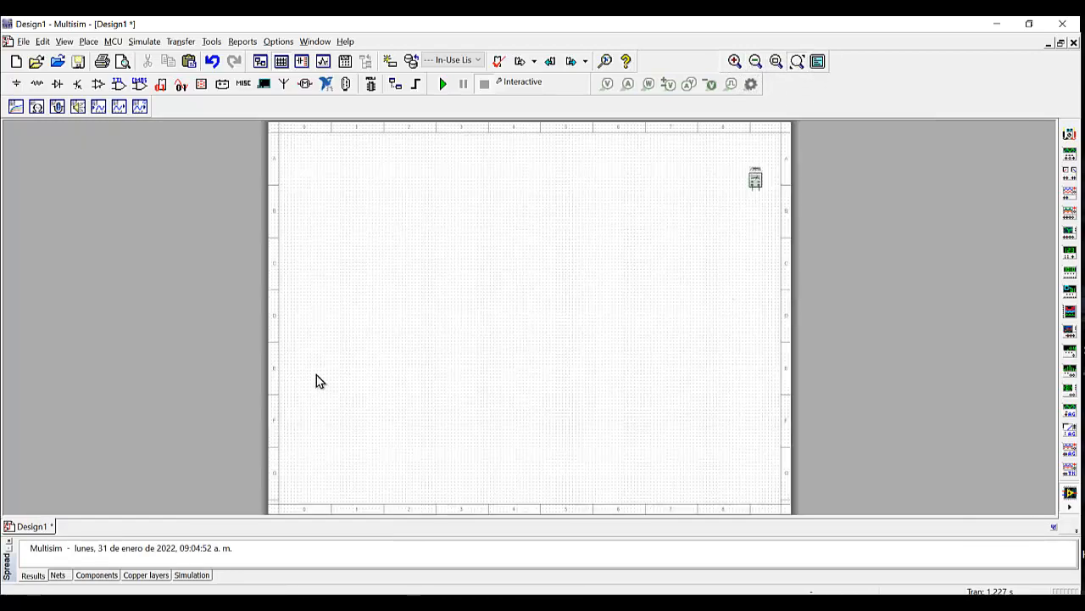
left_click(754, 182)
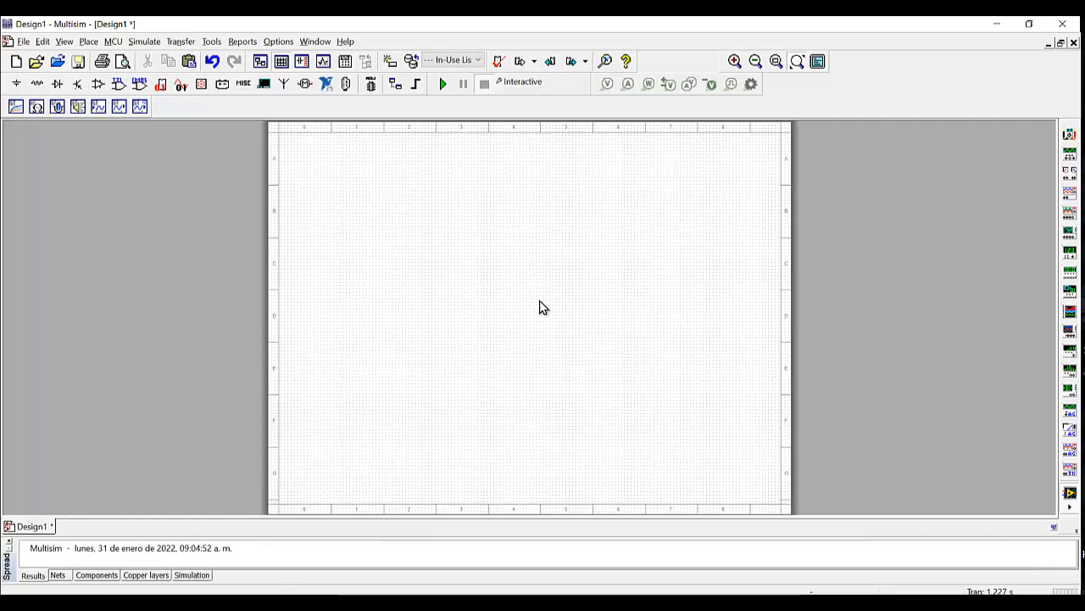
Zoom and pan around the empty schematic sheet to inspect different areas at different magnifications.
scroll(543, 307, "up", 4)
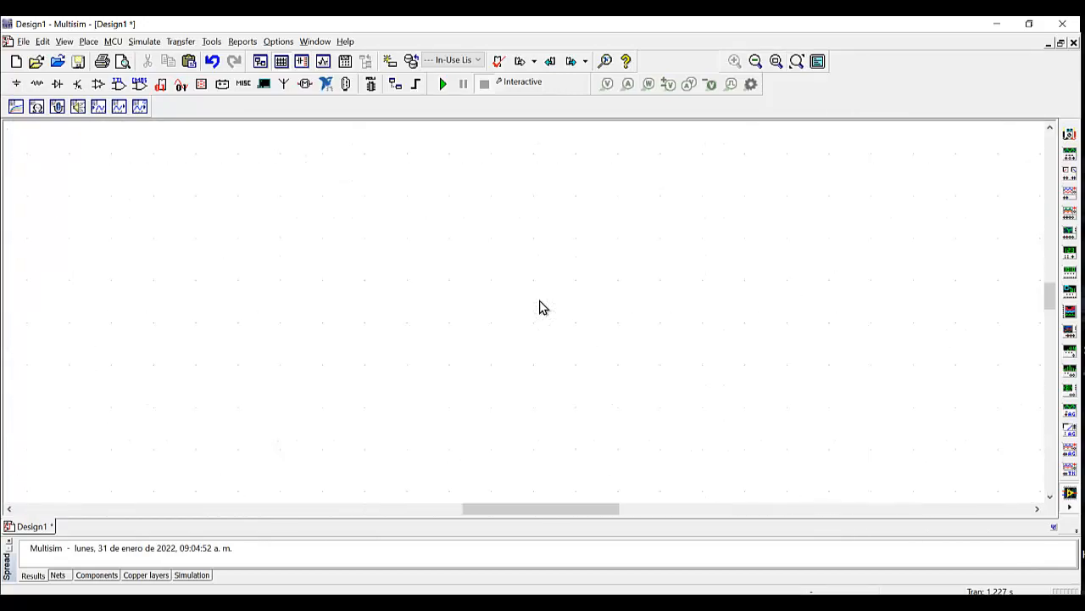
scroll(542, 307, "down", 4)
scroll(543, 307, "up", 4)
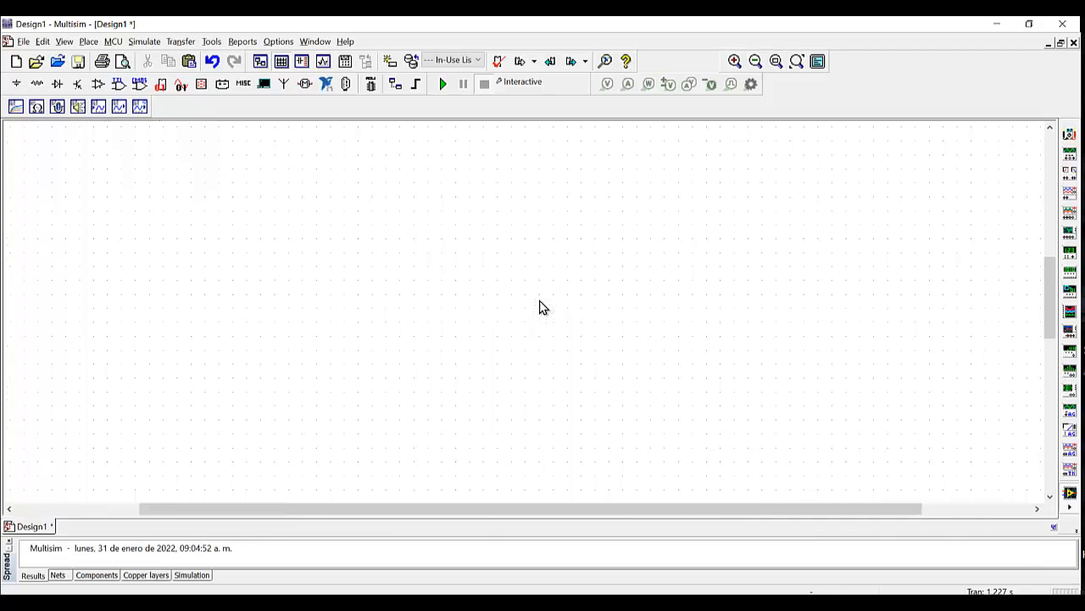
scroll(543, 307, "down", 2)
scroll(543, 307, "down", 1)
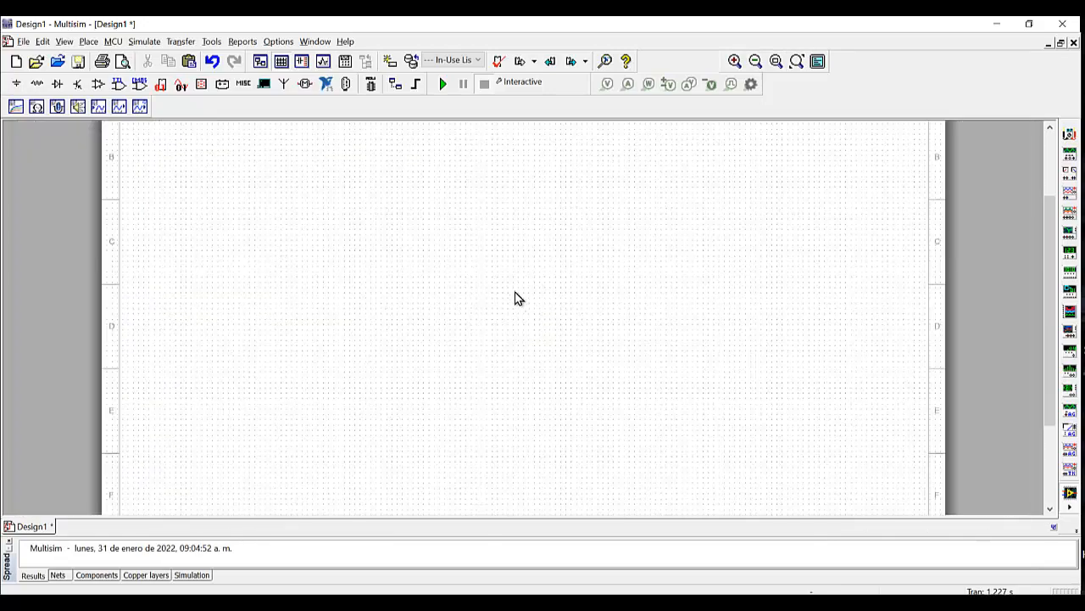
left_click_drag(520, 292, 524, 350)
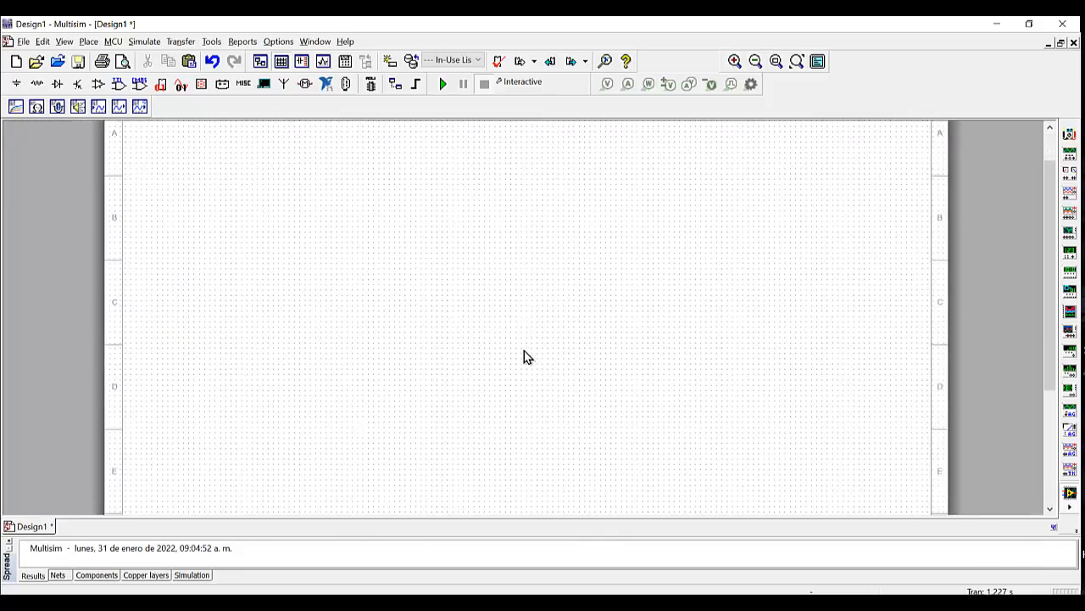
scroll(524, 351, "up", 1)
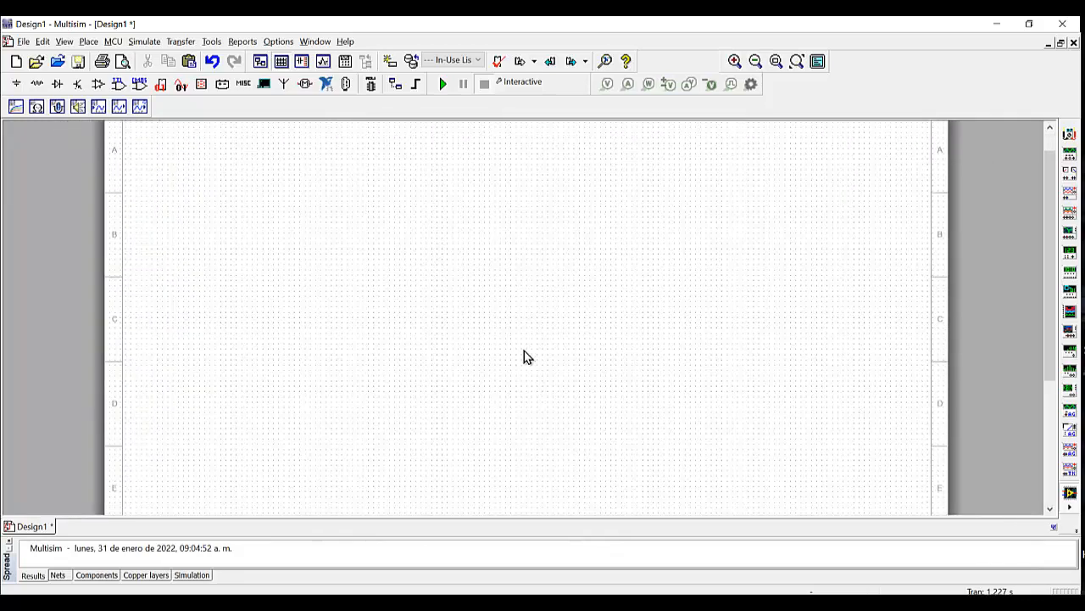
scroll(524, 350, "up", 2)
scroll(524, 351, "down", 2)
scroll(524, 350, "up", 1)
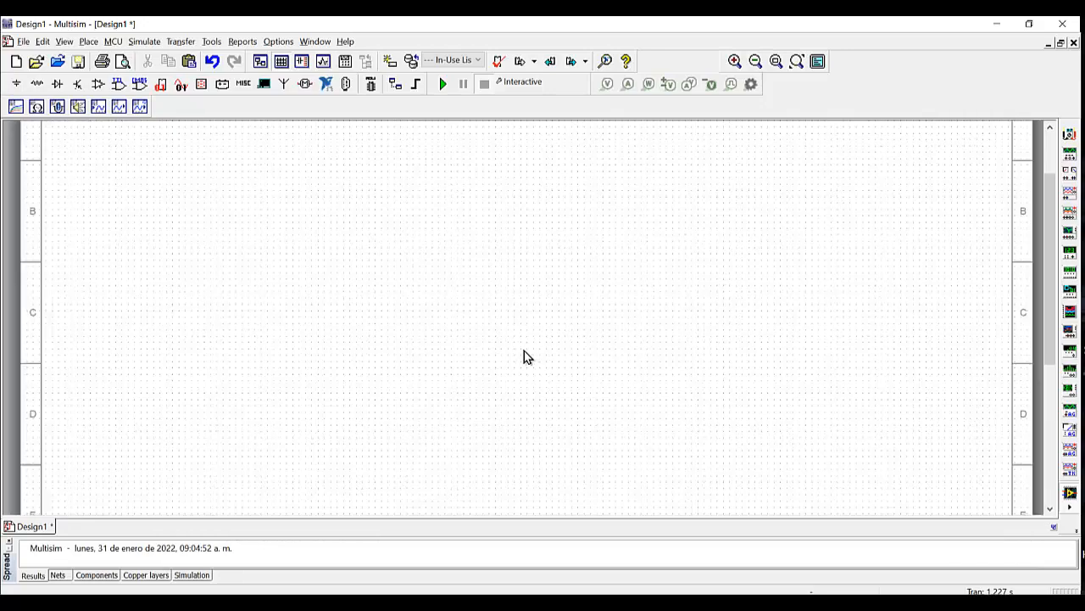
left_click_drag(498, 287, 442, 285)
scroll(441, 285, "up", 1)
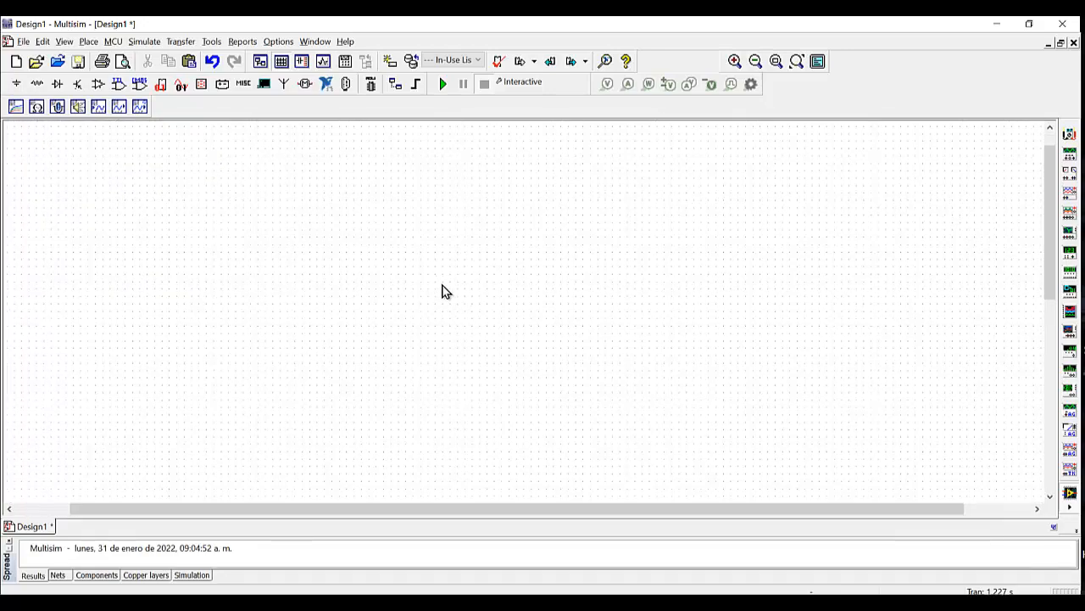
Open the component browser on the Basic group, reposition its window and review the list of component groups.
left_click(38, 84)
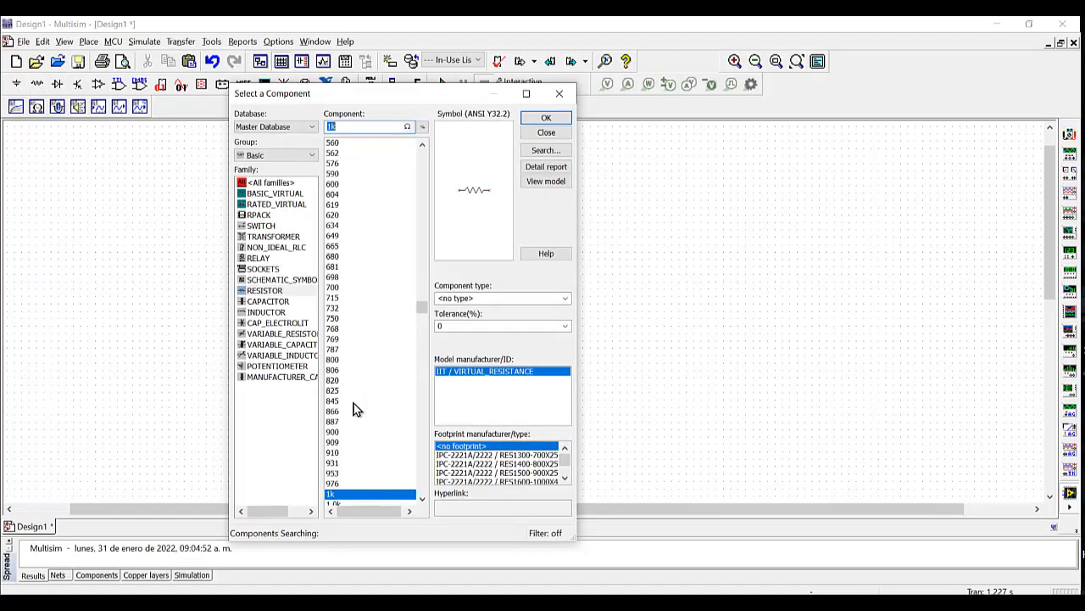
left_click(313, 157)
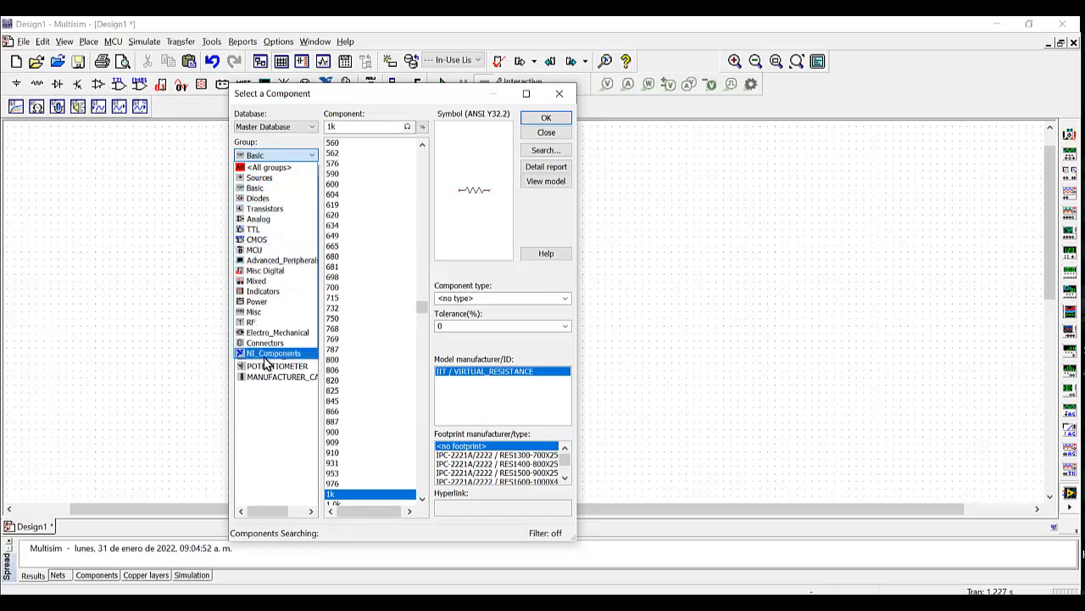
left_click(339, 108)
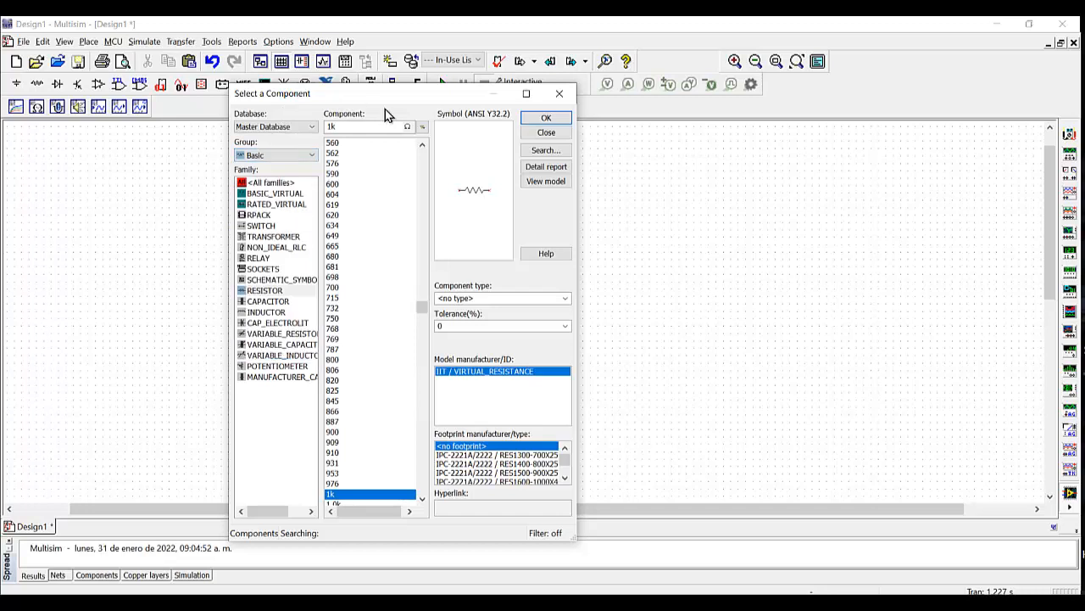
left_click_drag(411, 99, 487, 119)
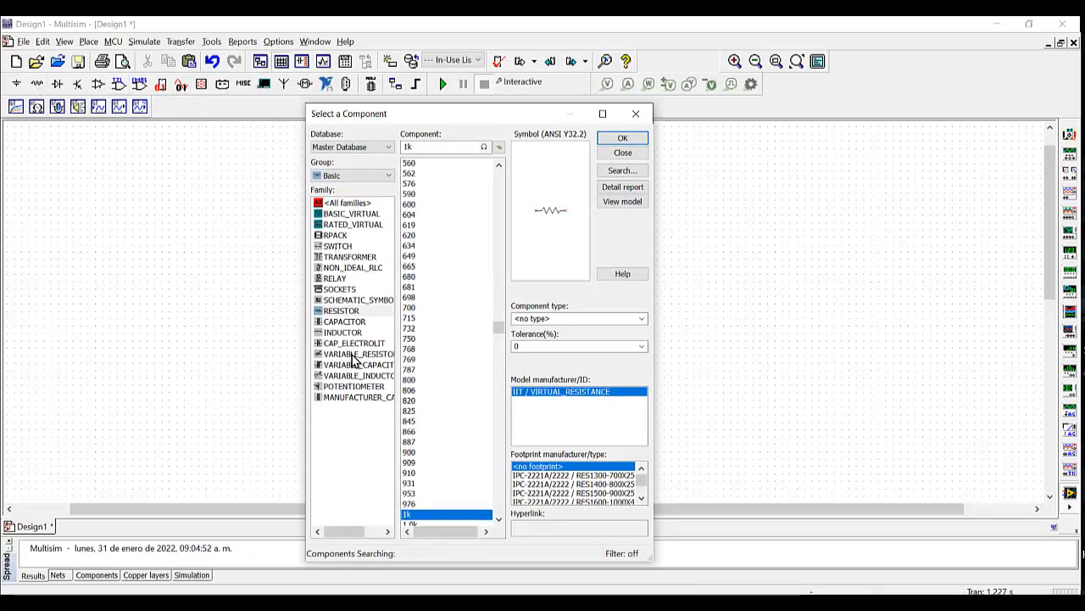
left_click(357, 175)
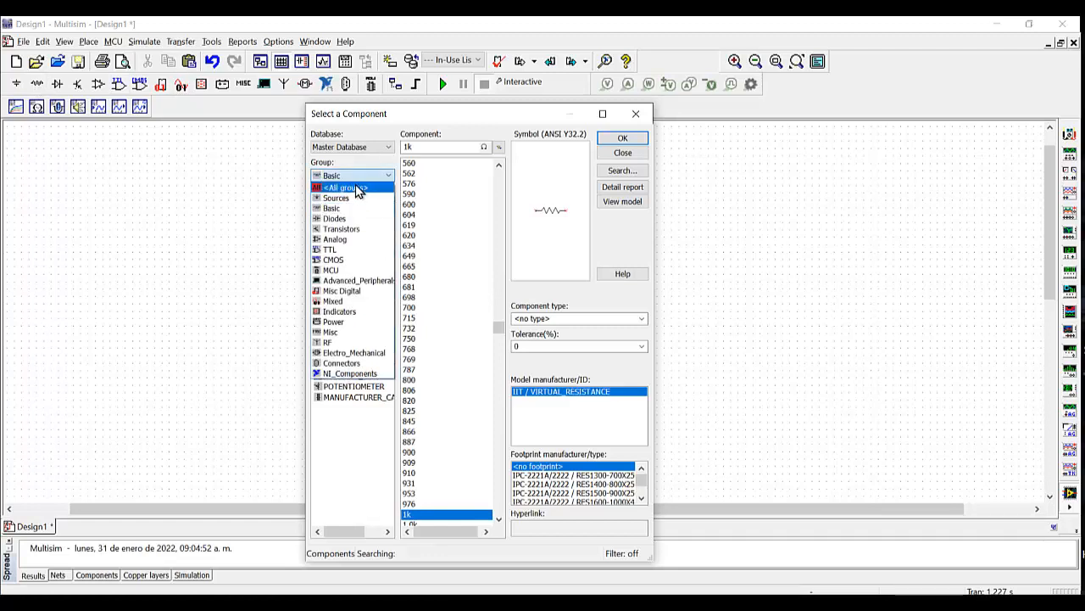
left_click(358, 176)
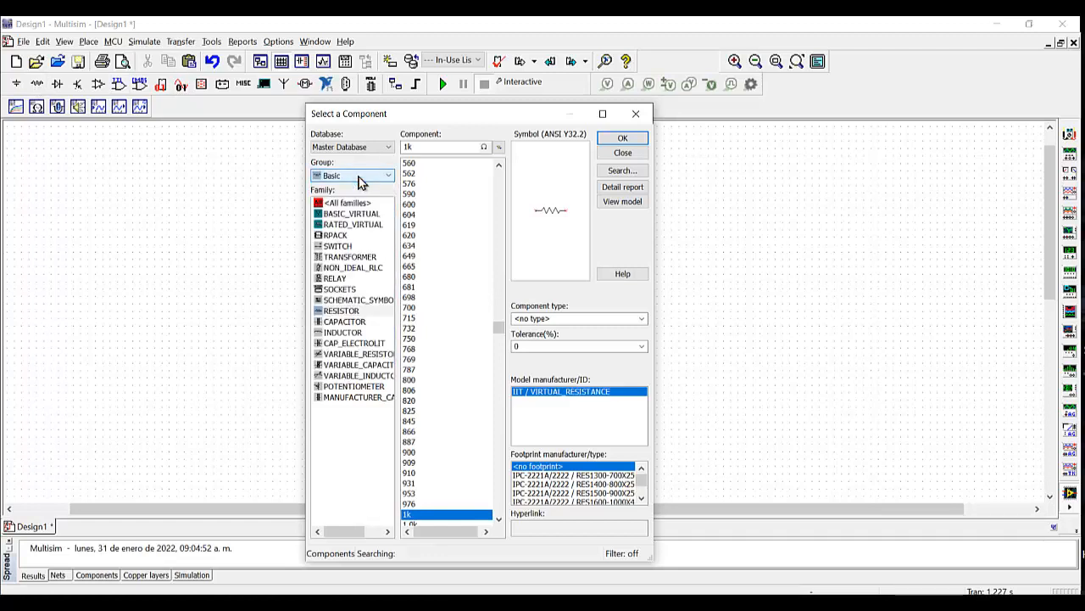
left_click(358, 176)
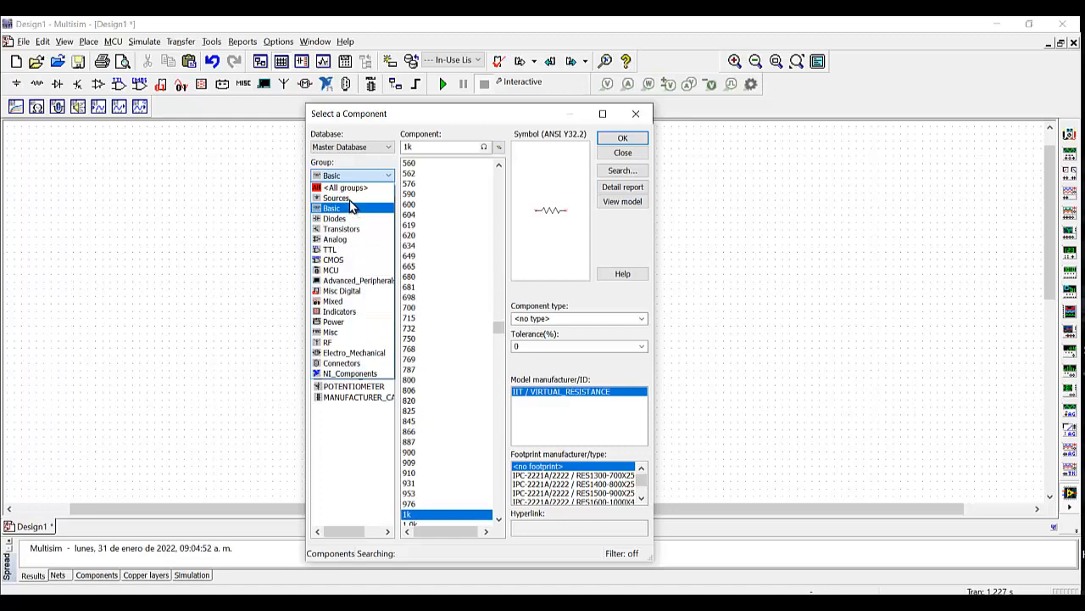
Display all component groups in the browser and look through the combined family and component lists.
left_click(345, 187)
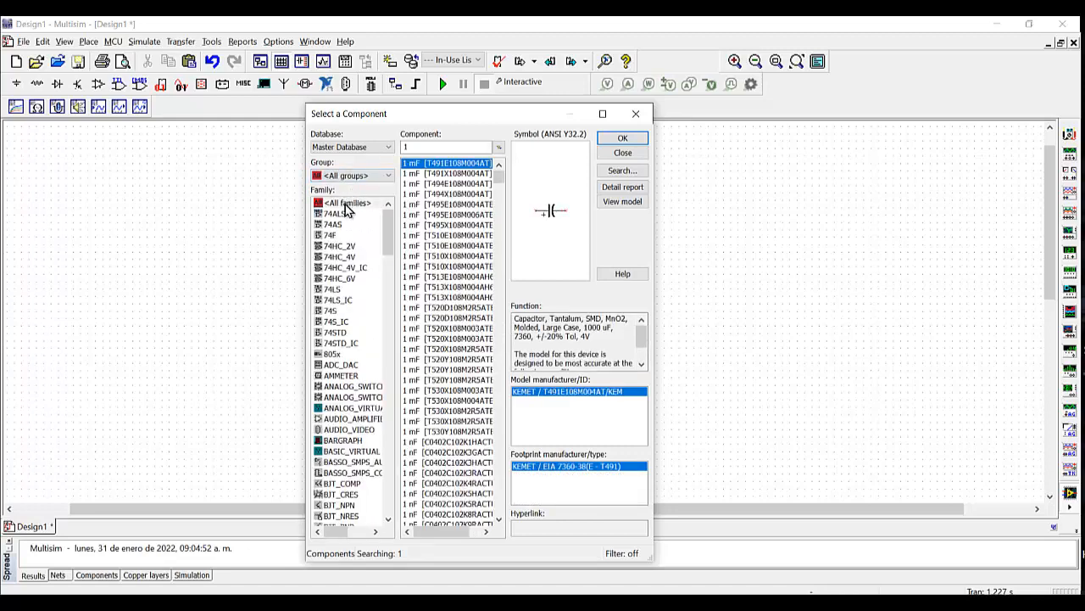
mouse_move(388, 234)
left_mouse_down()
mouse_move(385, 372)
mouse_move(404, 509)
mouse_move(379, 222)
left_mouse_up()
scroll(328, 361, "down", 13)
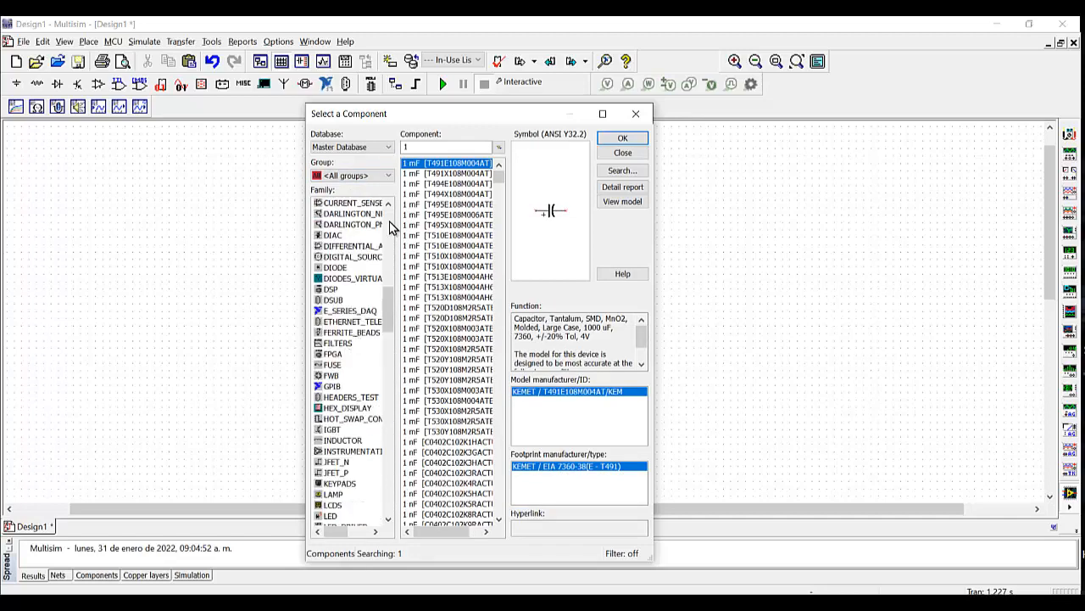
left_click_drag(413, 149, 392, 144)
mouse_move(498, 178)
left_mouse_down()
mouse_move(489, 454)
mouse_move(494, 167)
left_mouse_up()
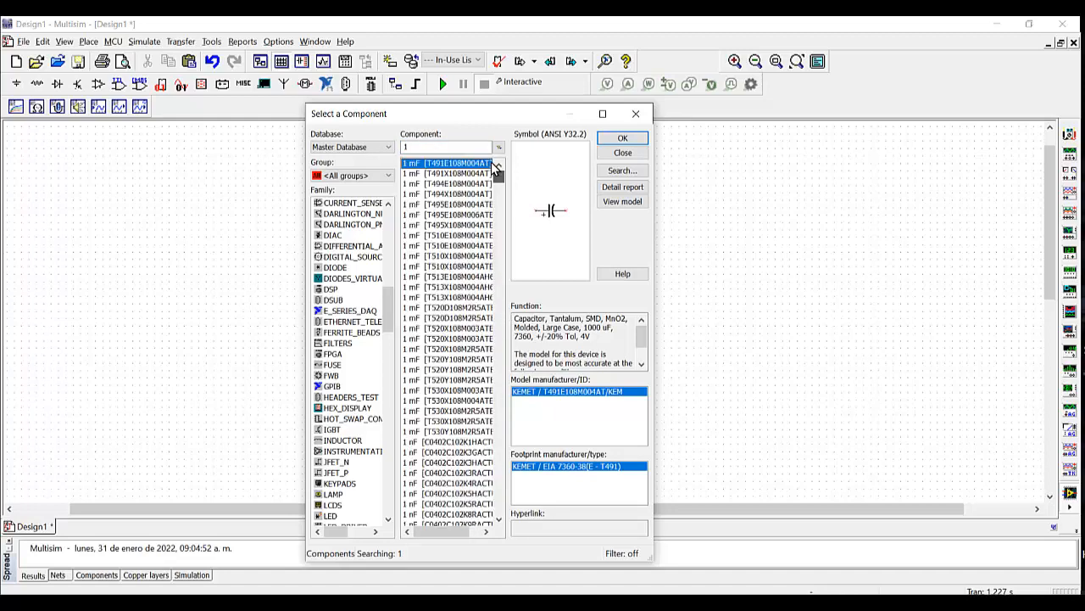
Return to the Basic group and look through the resistance values in the RESISTOR family.
left_click(378, 176)
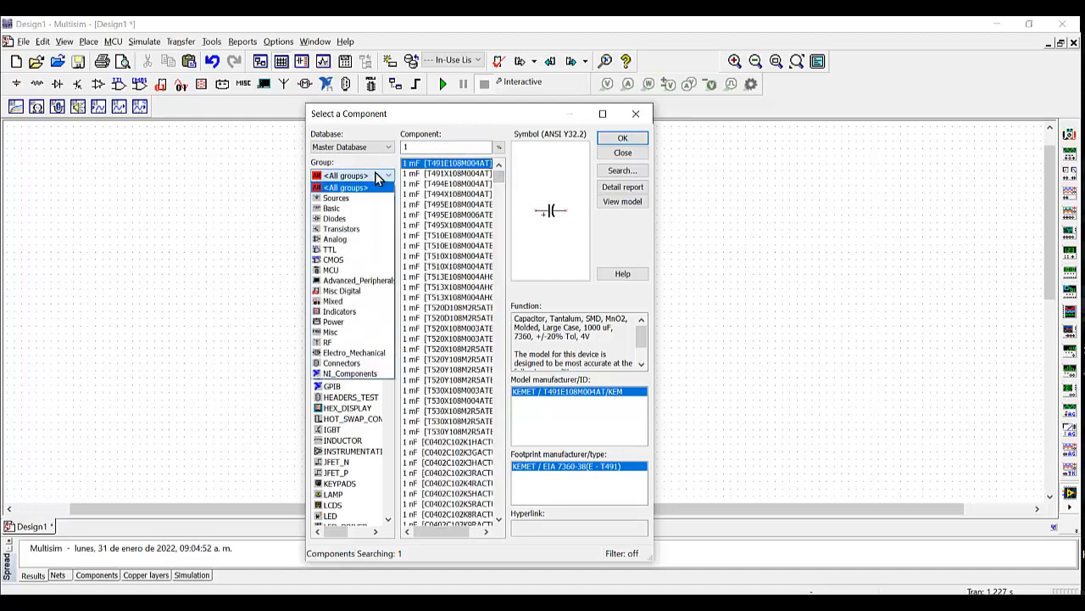
left_click(333, 200)
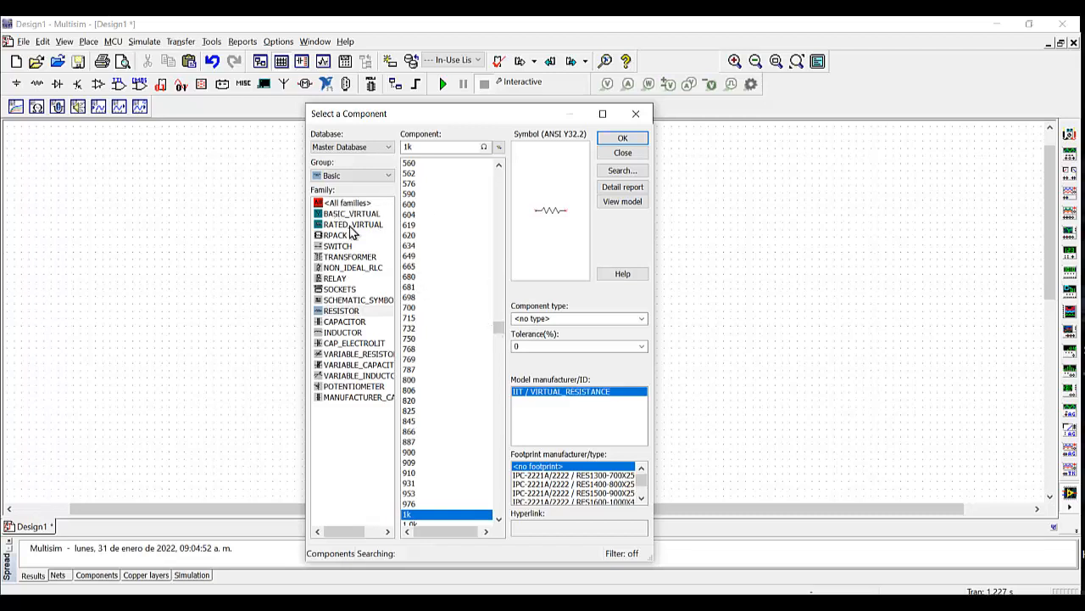
left_click(341, 311)
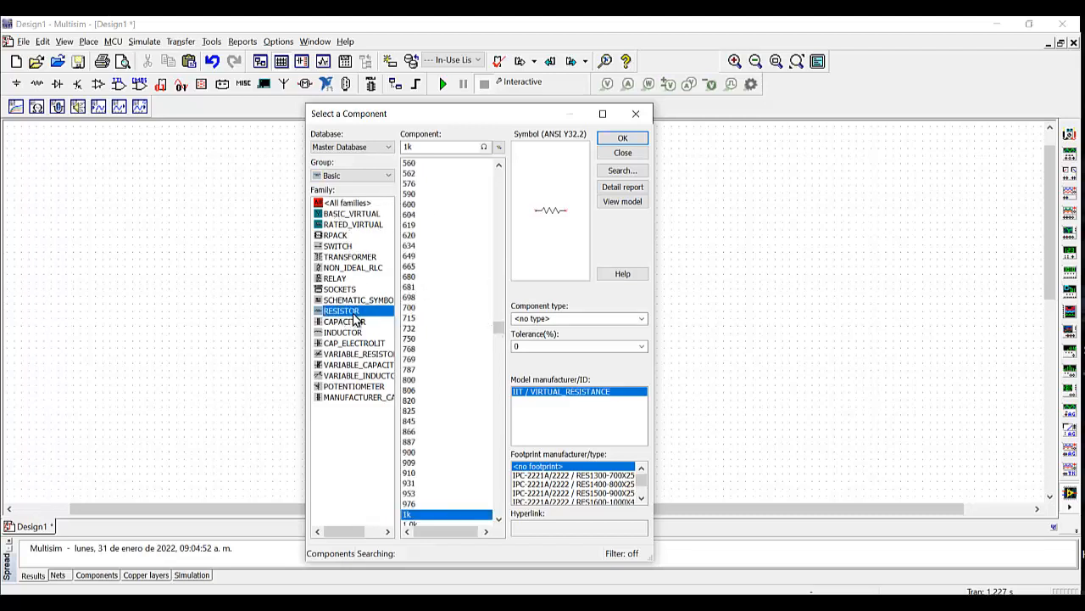
left_click_drag(499, 334, 499, 407)
left_click_drag(496, 475, 490, 173)
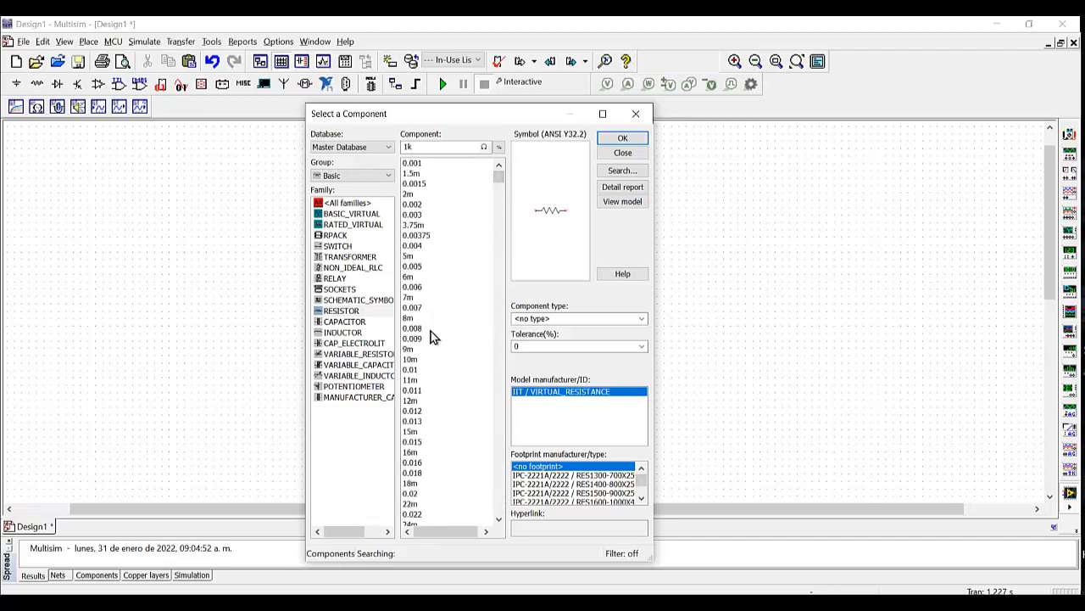
scroll(452, 309, "down", 12)
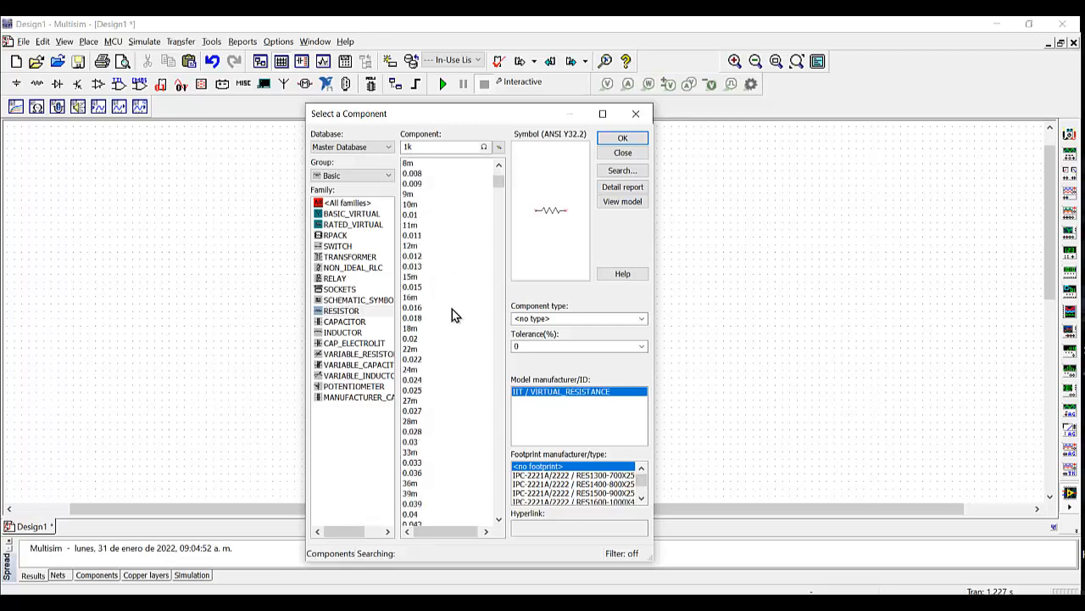
scroll(452, 308, "down", 20)
Place a 15k resistor from the RESISTOR family in the upper middle of the schematic sheet.
left_click(428, 369)
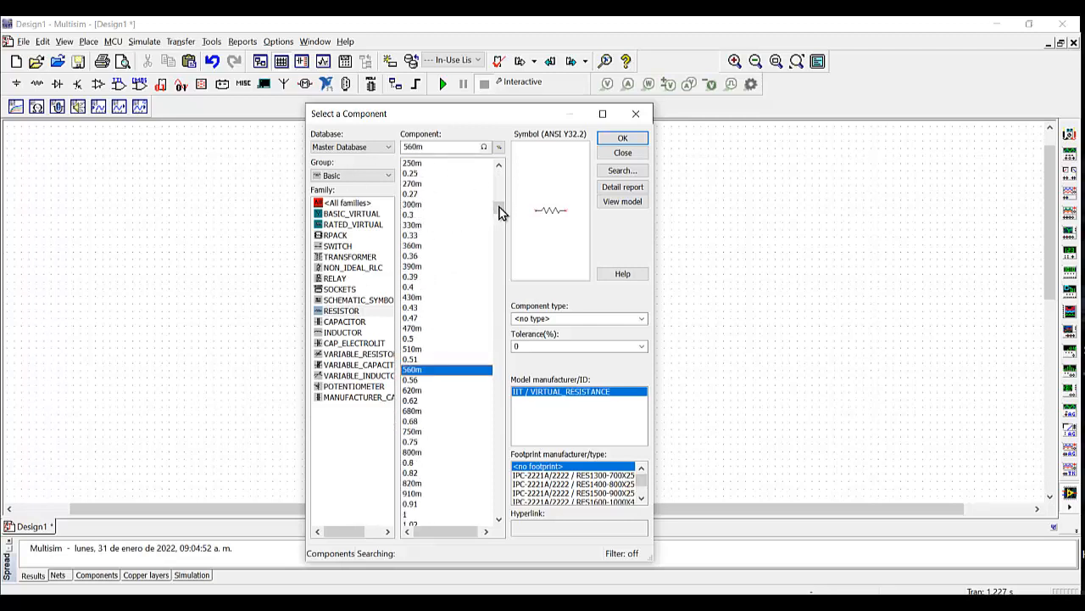
left_click_drag(500, 208, 498, 386)
left_click(429, 401)
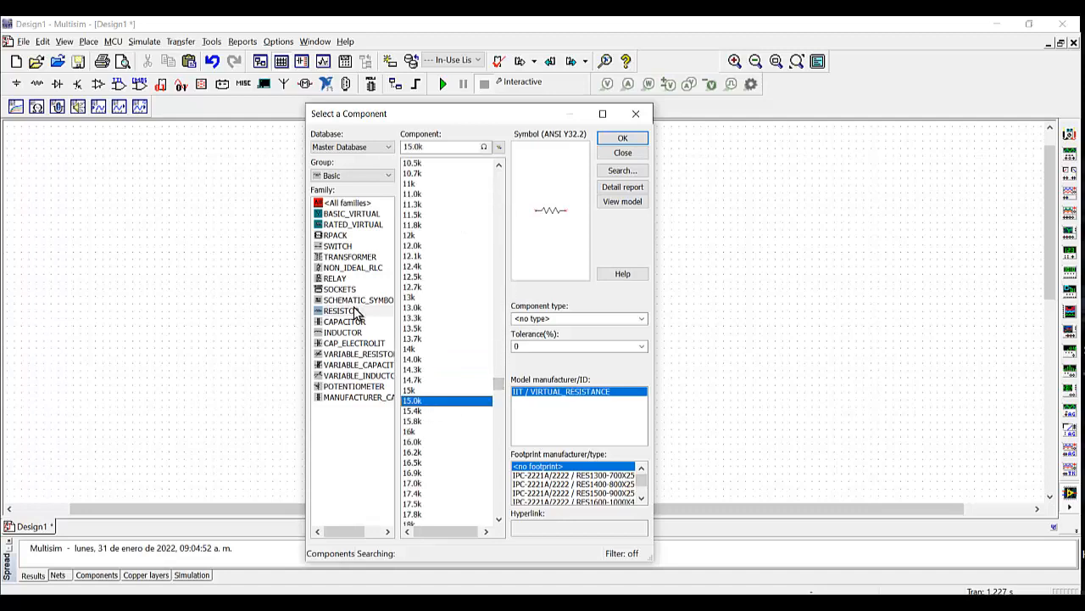
left_click(346, 312)
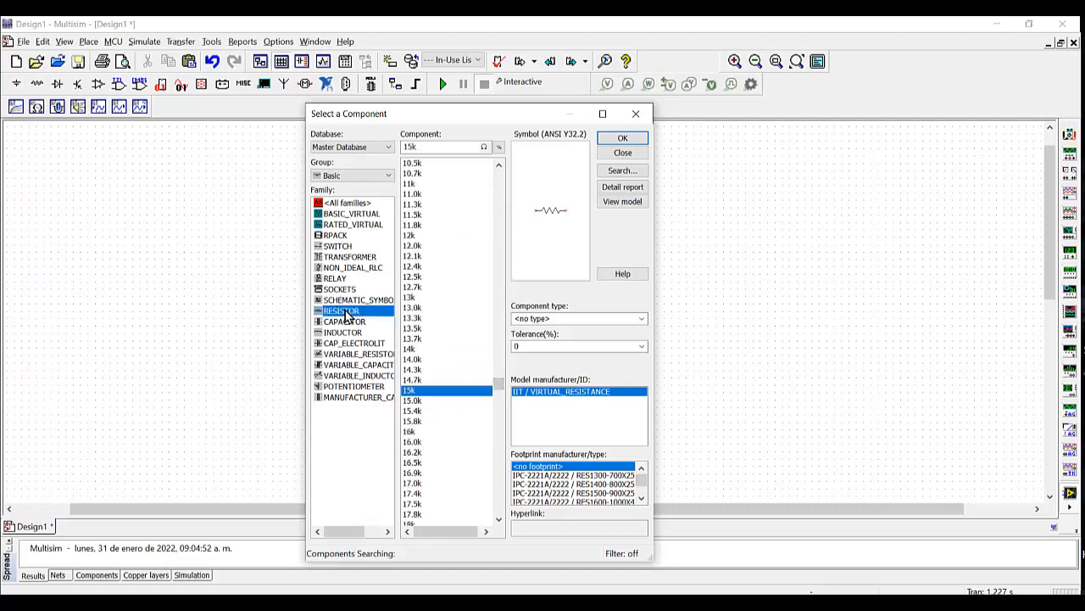
left_click(623, 138)
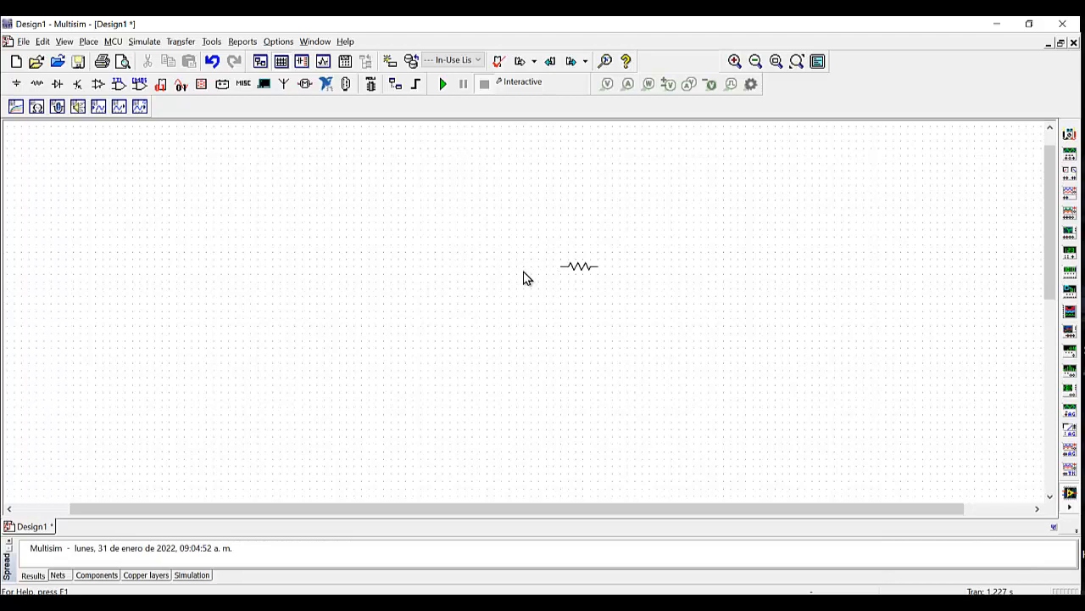
left_click(394, 249)
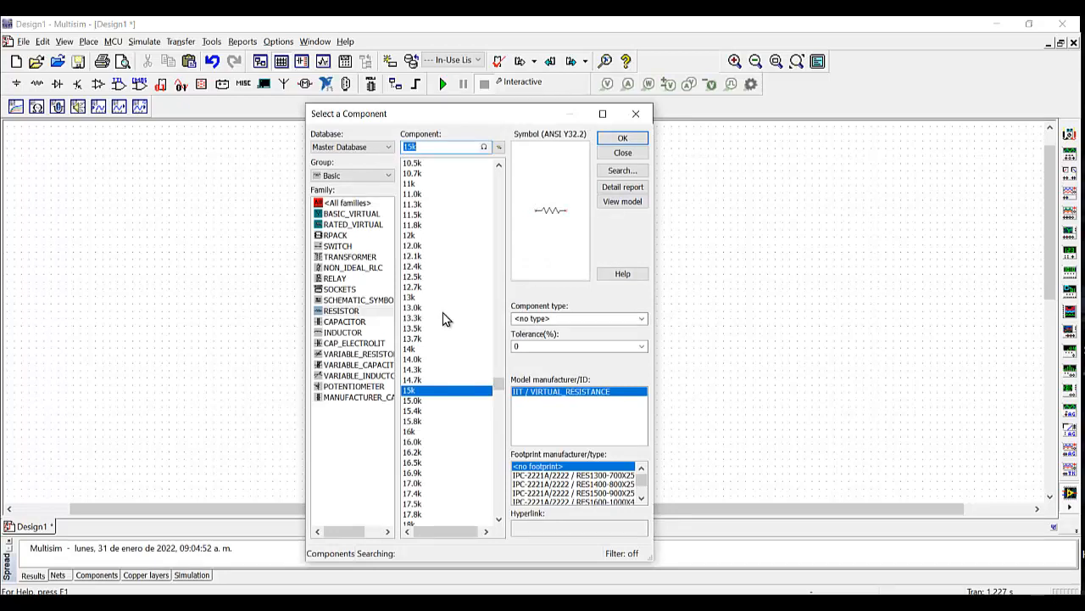
Place a DC_POWER source from the Sources group's POWER_SOURCES family below and to the left of resistor R1.
left_click(370, 179)
left_click(356, 188)
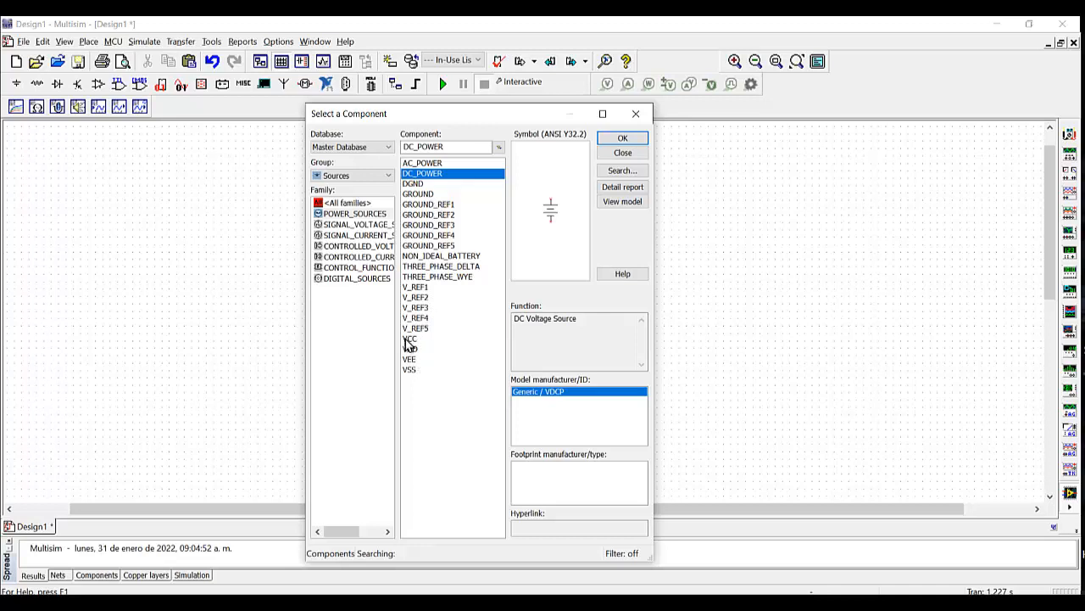
left_click(358, 224)
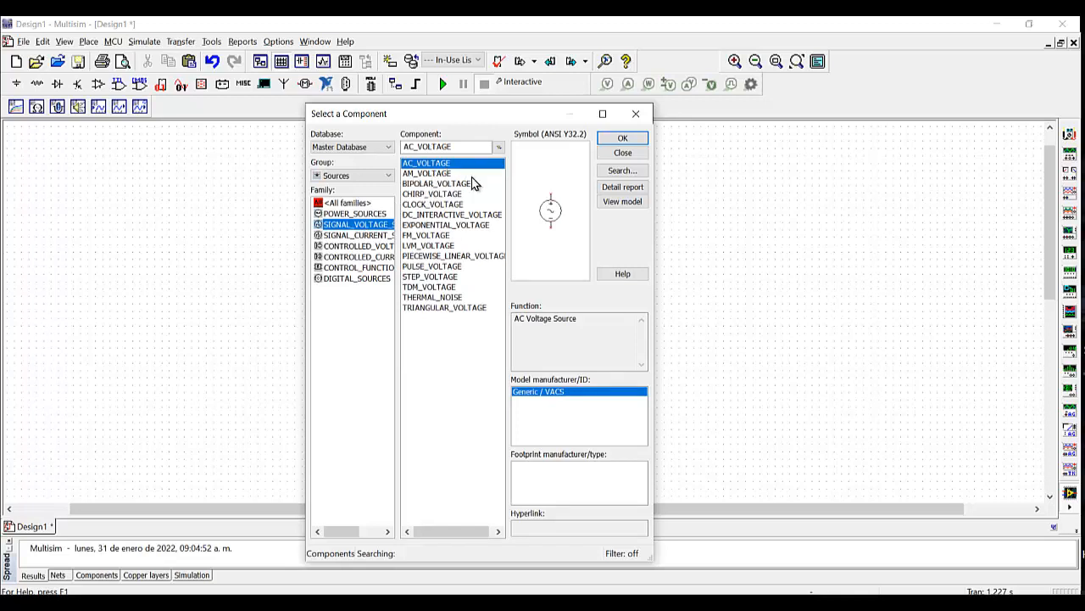
left_click(359, 214)
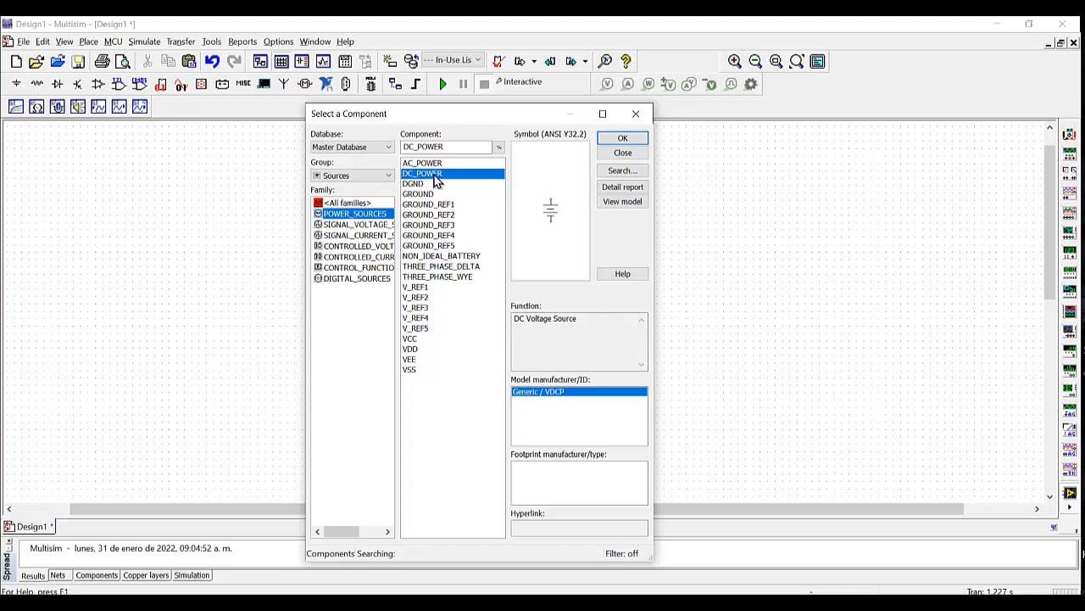
left_click(624, 140)
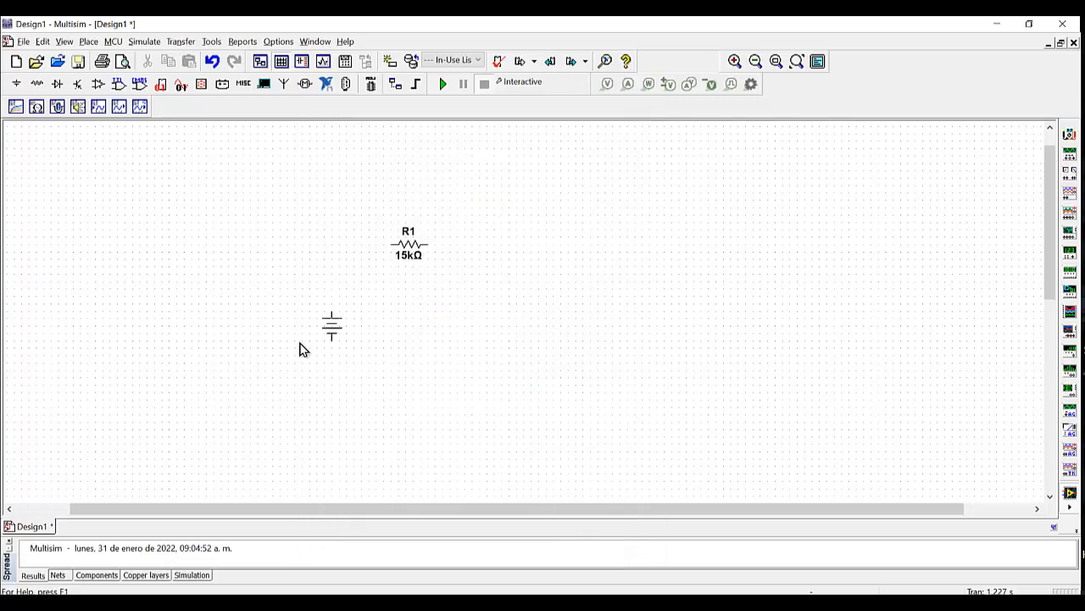
left_click(306, 331)
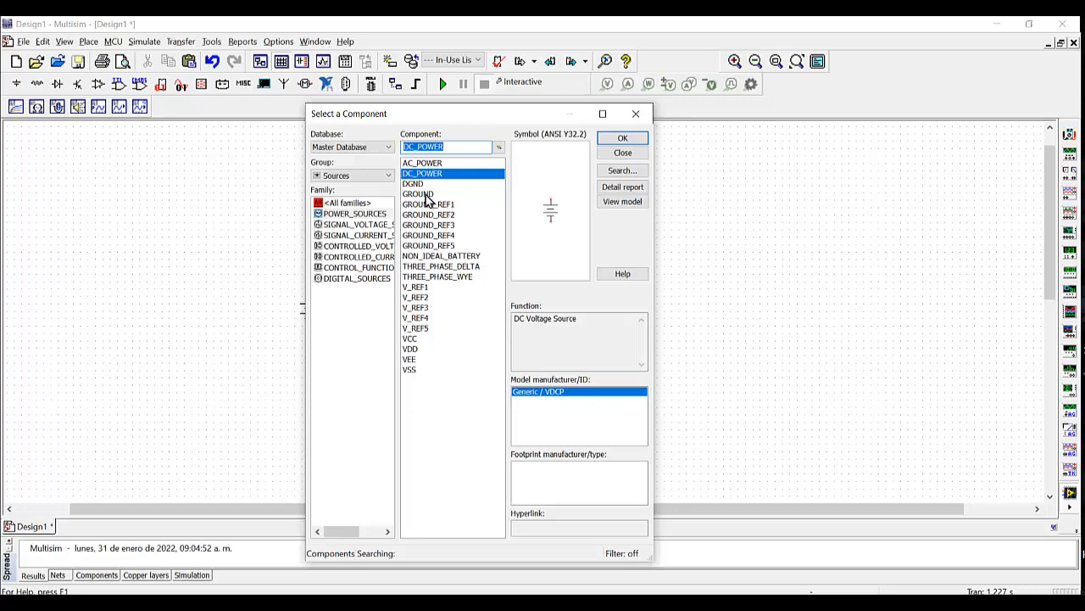
Place a GROUND symbol below and to the right of source V1 and close the component browser.
left_click(426, 195)
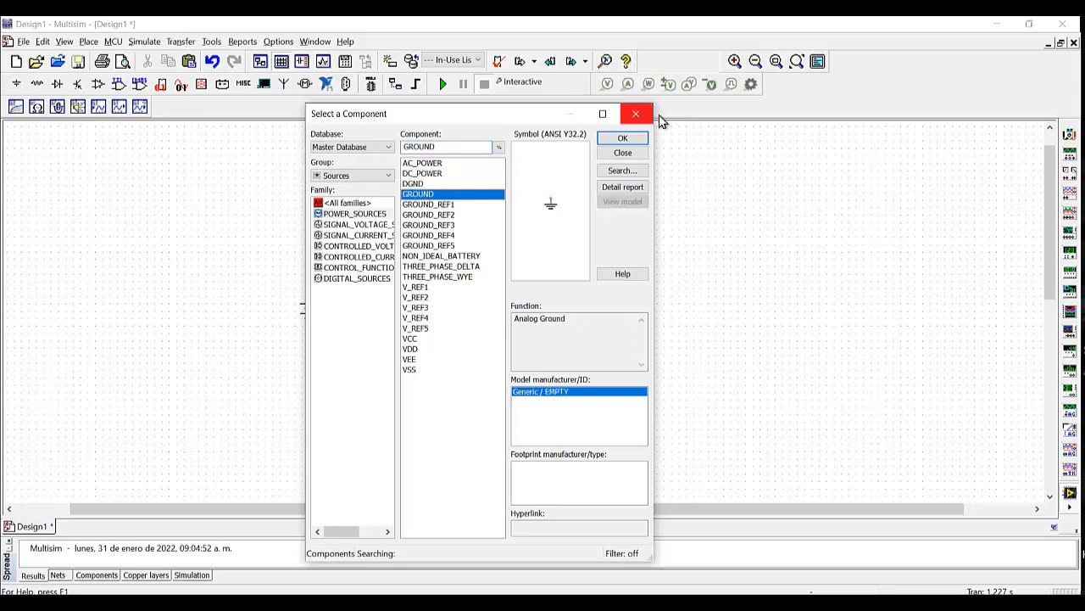
left_click(623, 139)
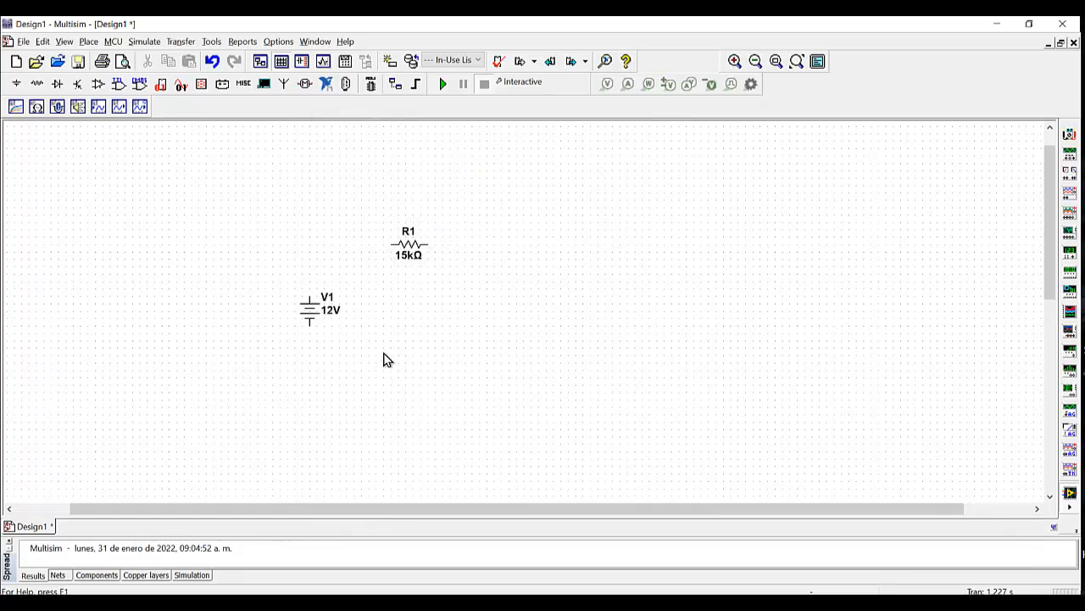
left_click(383, 360)
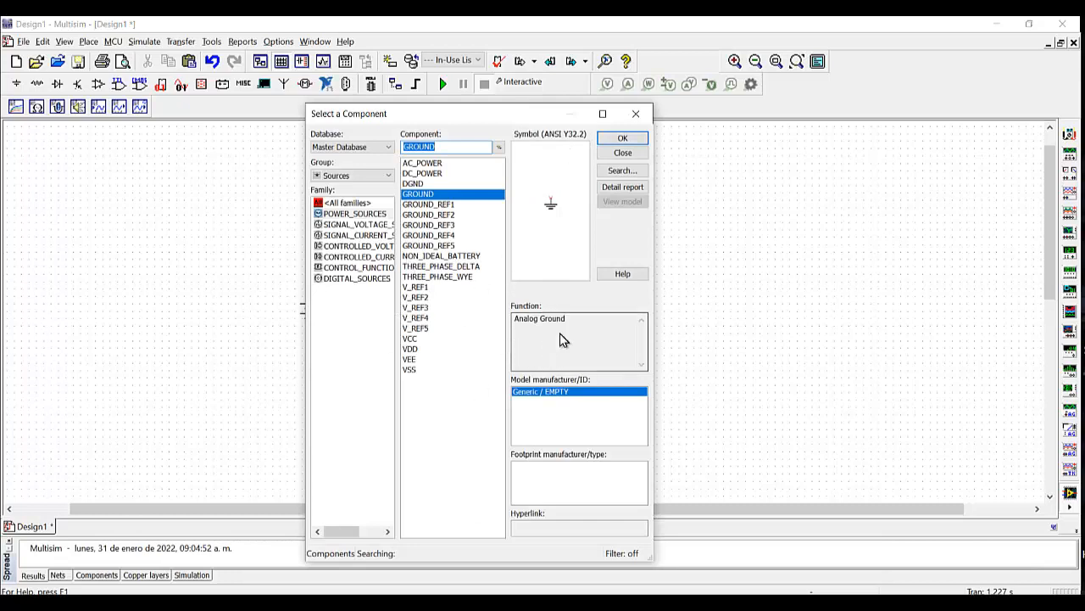
left_click(638, 115)
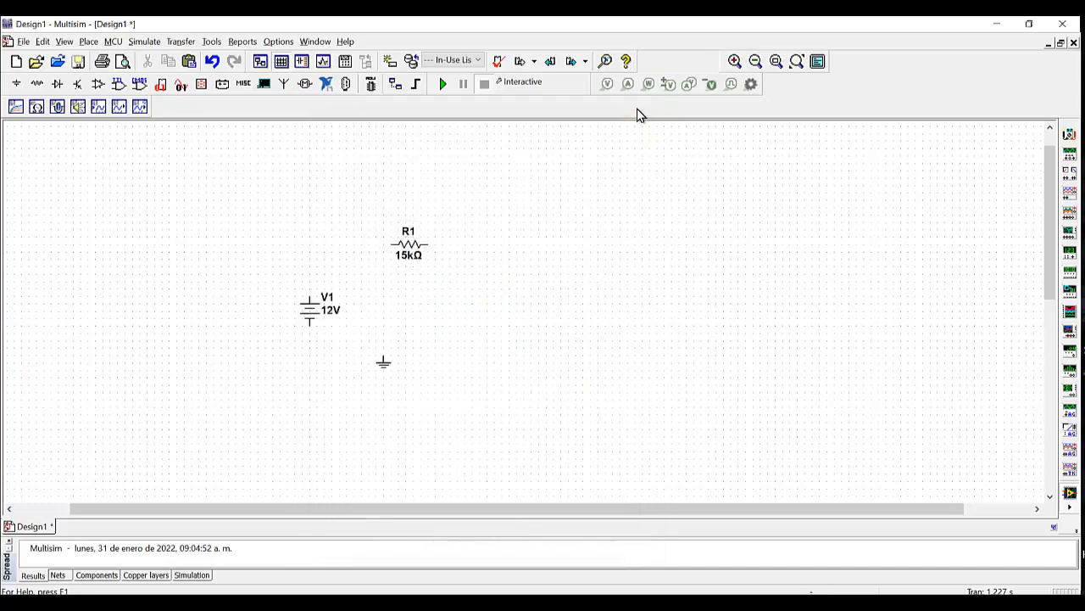
Enlarge the view around the placed components and move source V1 slightly upward.
scroll(379, 342, "up", 3)
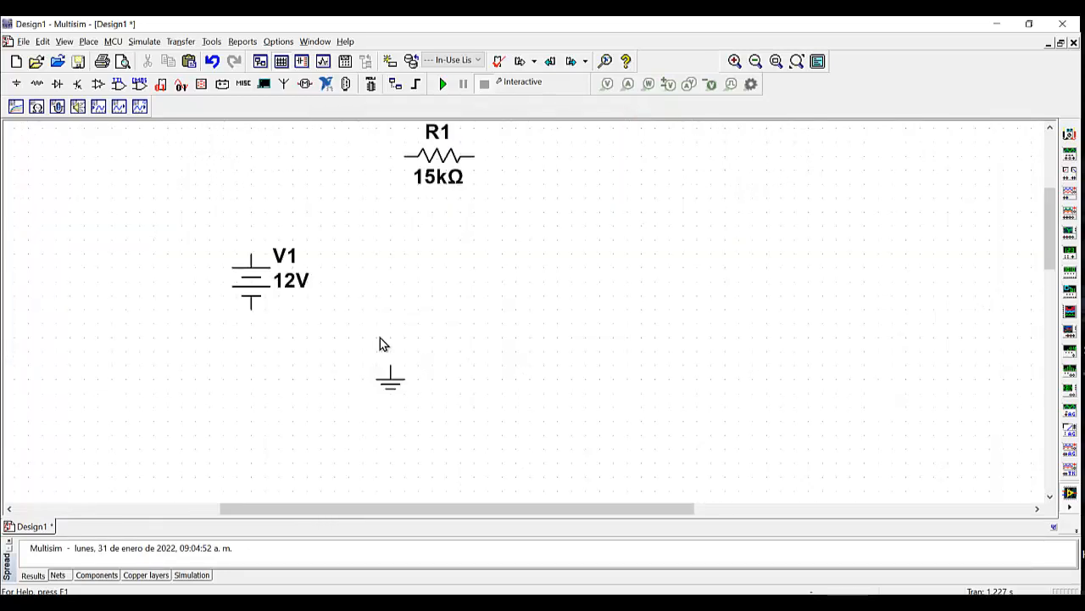
scroll(404, 276, "up", 1)
scroll(405, 276, "down", 1)
left_click_drag(378, 300, 365, 317)
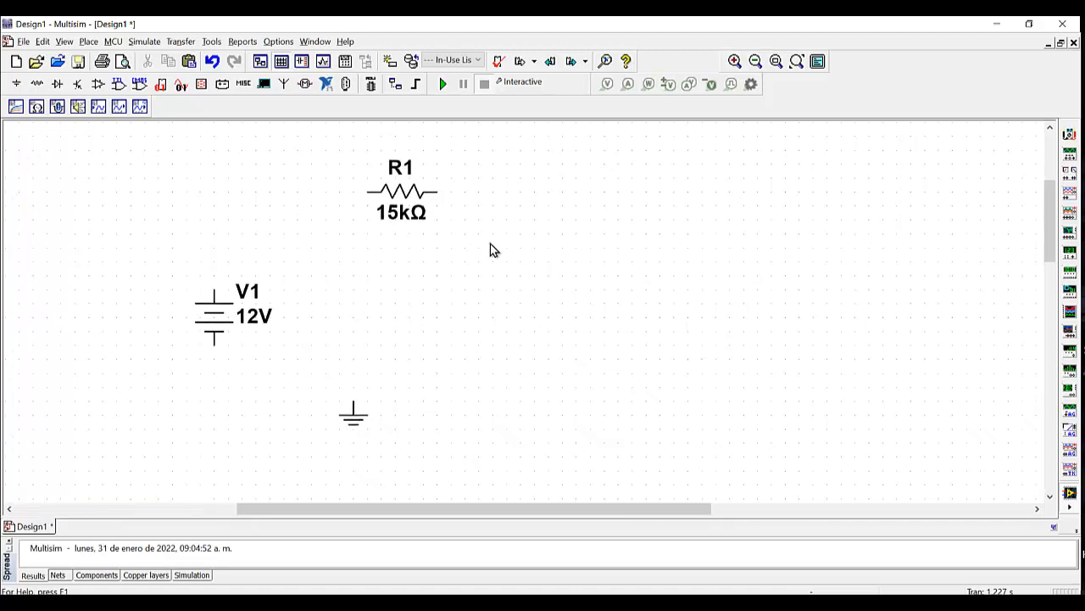
left_click_drag(222, 307, 222, 294)
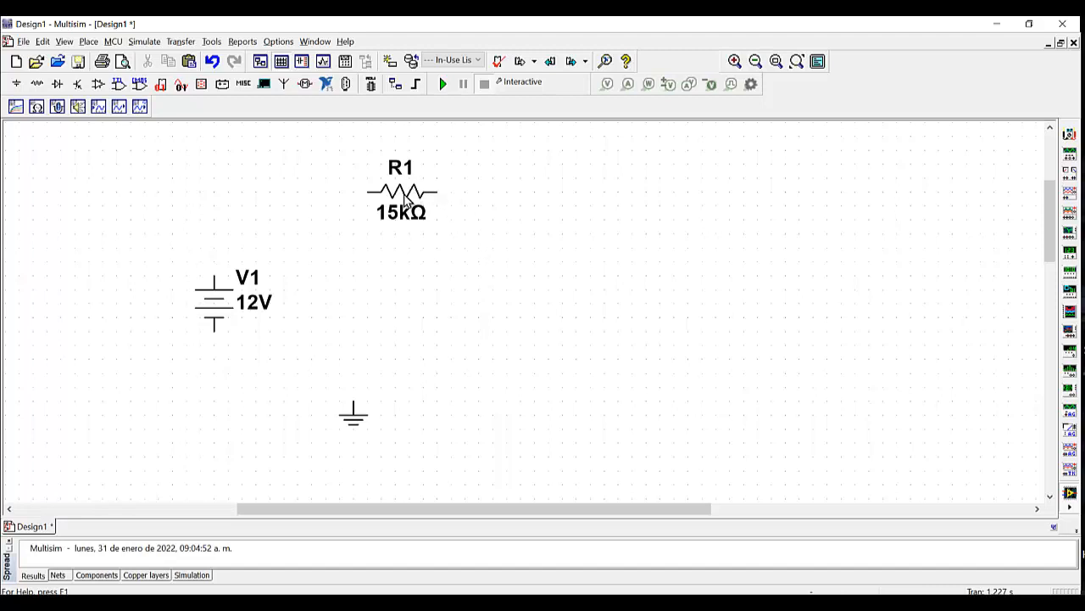
Set the resistance of resistor R1 to 2.2 Ω.
double_click(407, 199)
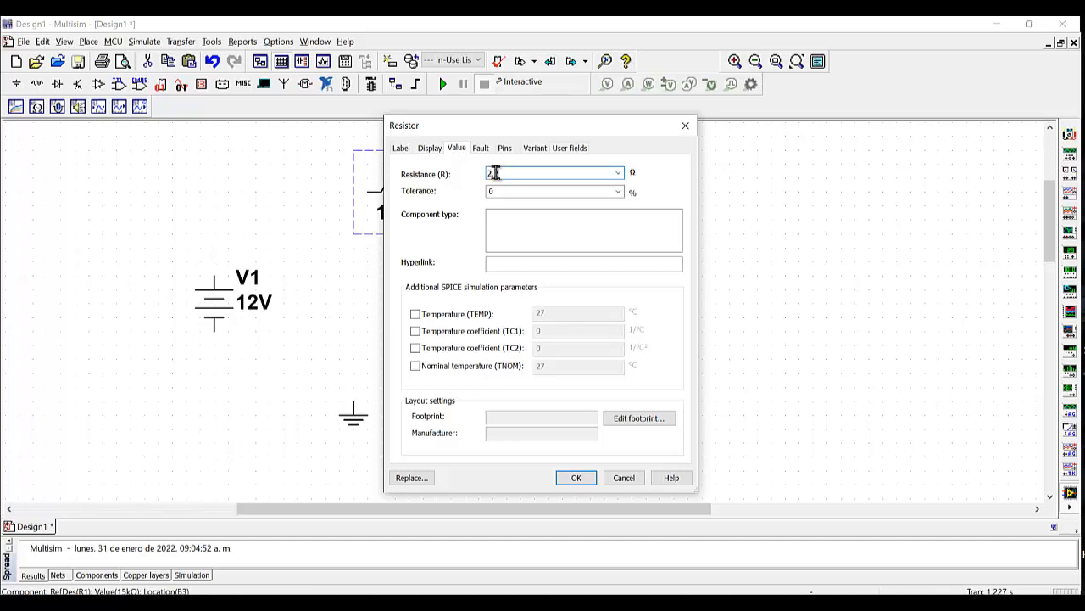
type("2")
key("Return")
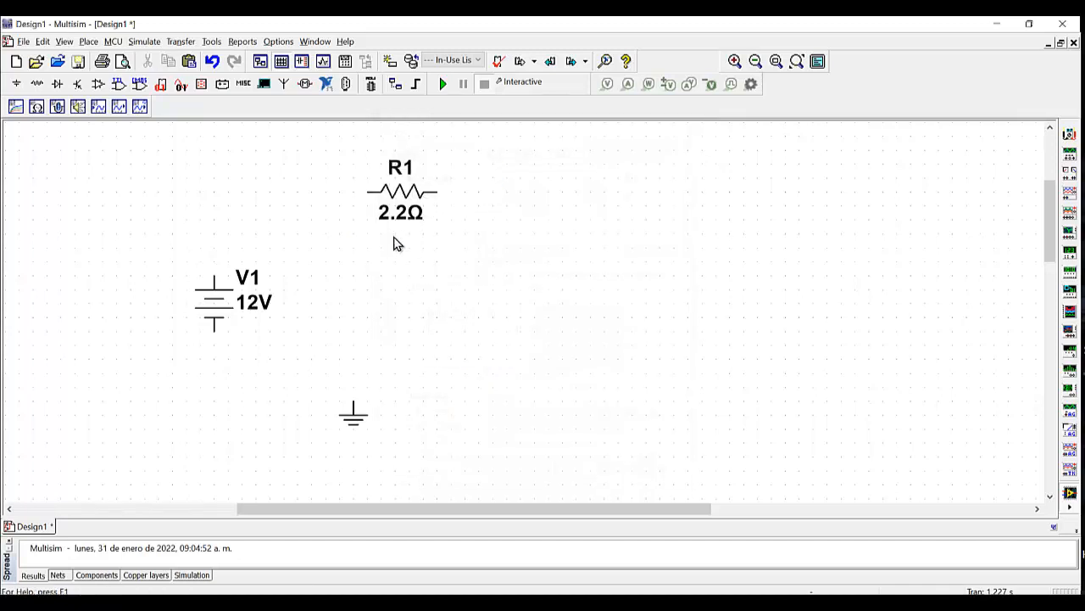
Set the resistance of resistor R1 to 2.2 kΩ.
left_click(403, 191)
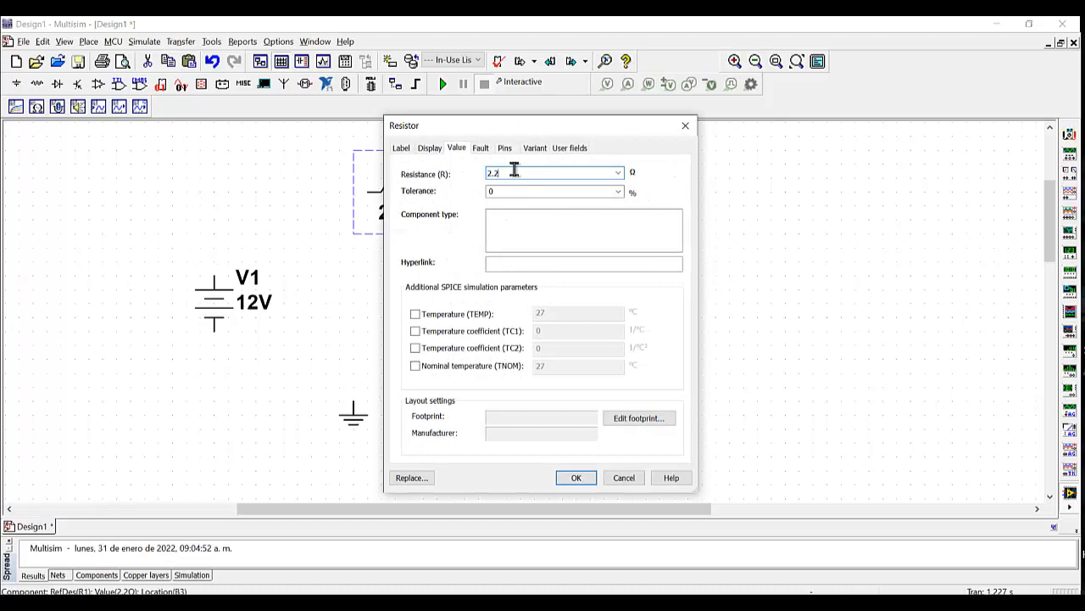
type("k")
key("Return")
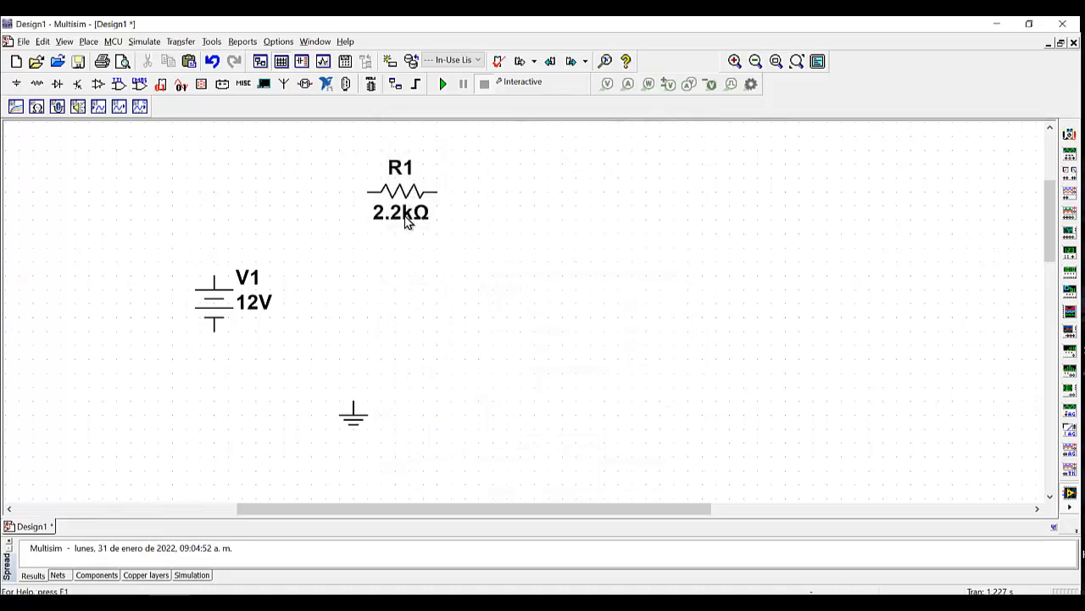
Set the resistance of resistor R1 to 2.2 MΩ.
double_click(405, 190)
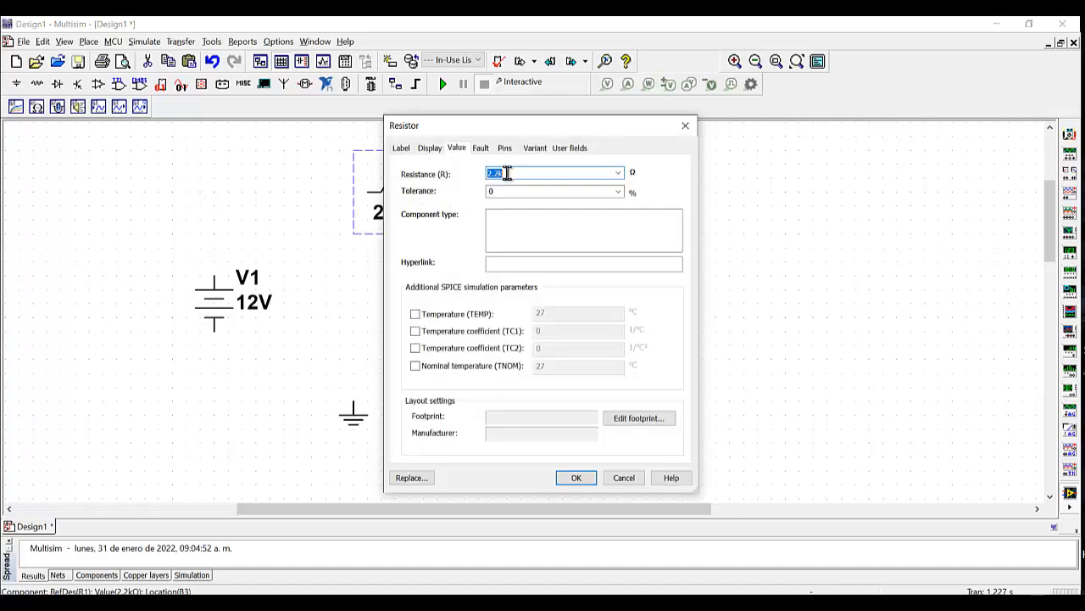
left_click(508, 174)
key("Return")
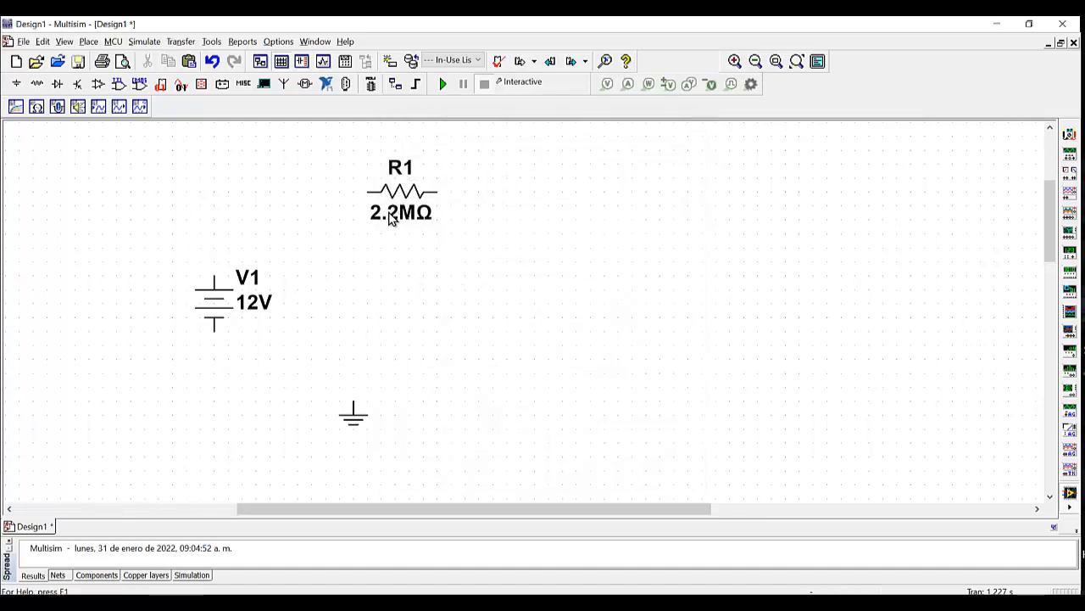
Return the resistance of resistor R1 to 2.2 Ω.
double_click(402, 190)
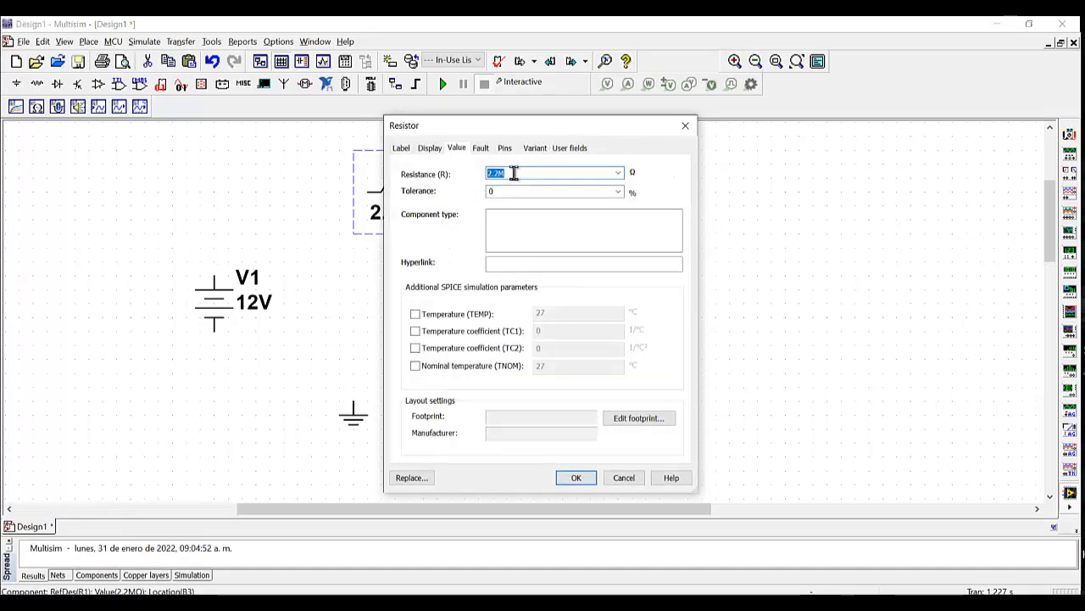
left_click(514, 173)
key("Return")
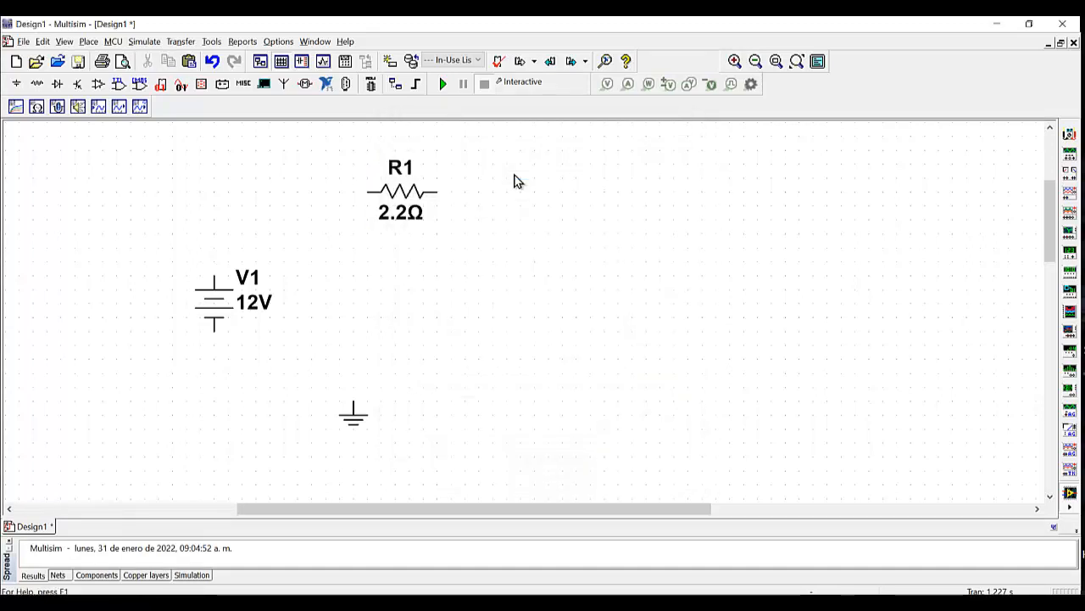
Set the voltage of DC source V1 to 9 V.
double_click(234, 315)
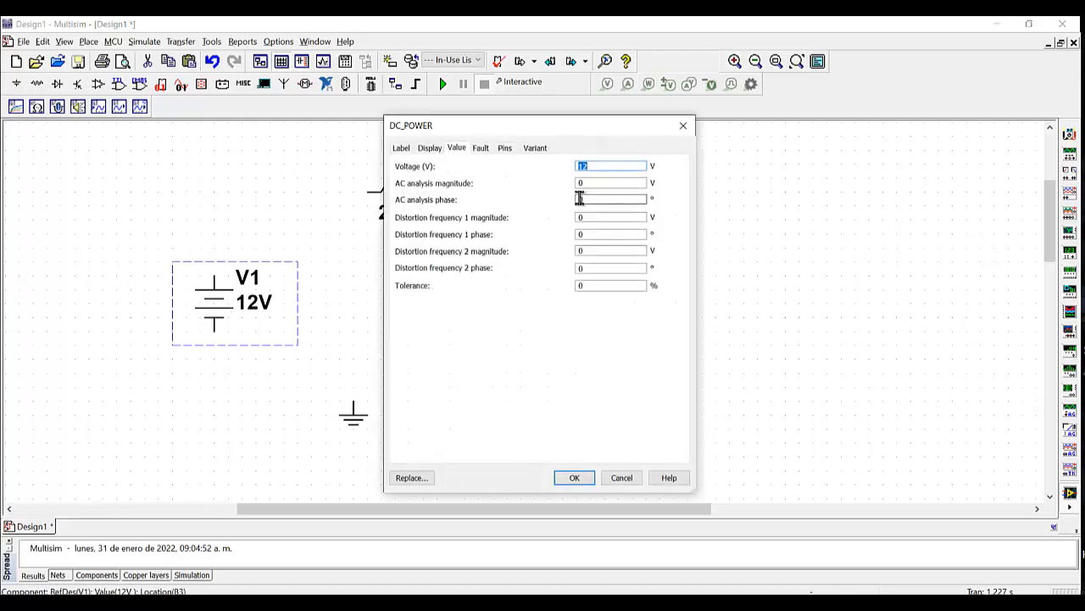
type("9")
key("Return")
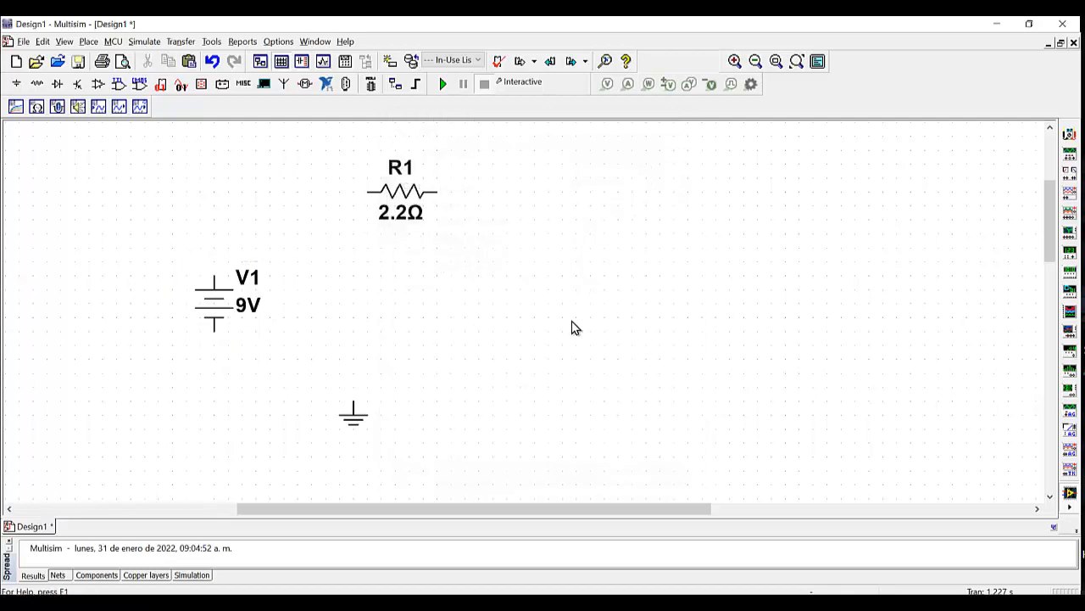
Wire source V1 and resistor R1 into a closed loop from both terminals and try to run the simulation.
left_click(213, 273)
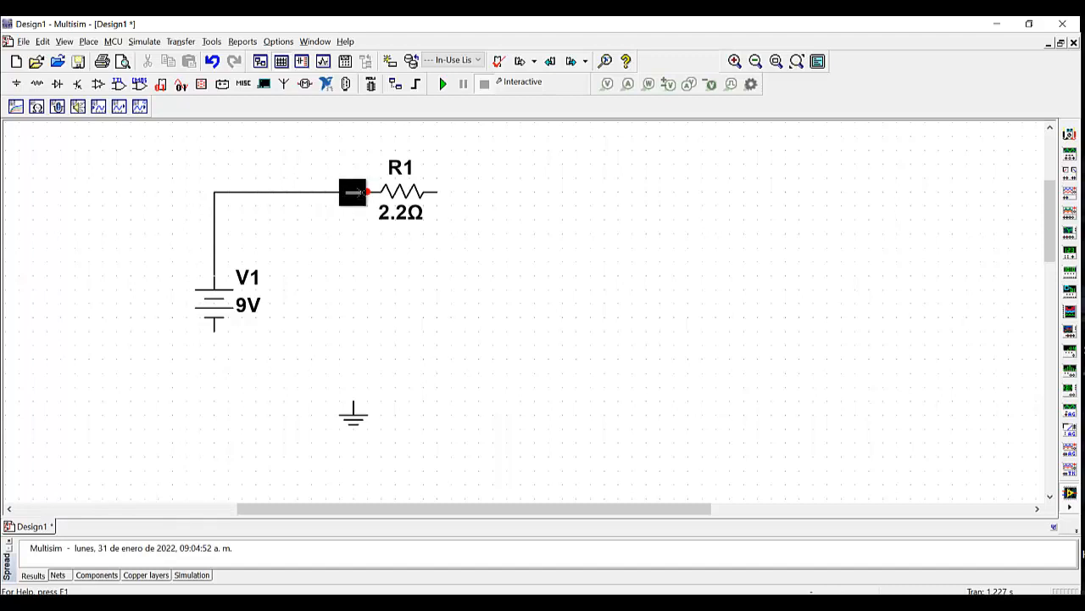
left_click(365, 192)
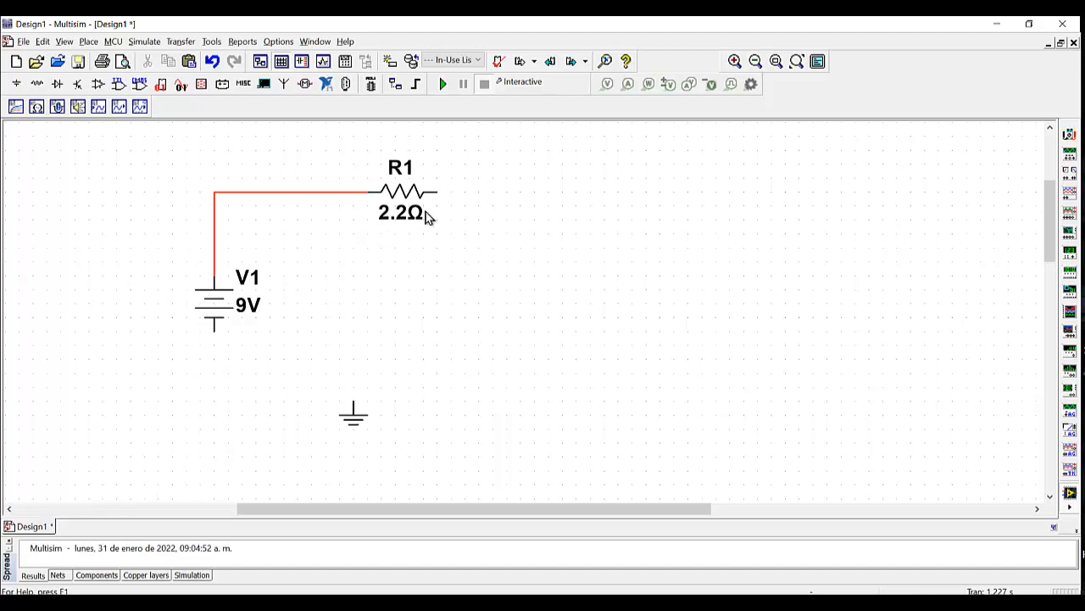
left_click(442, 191)
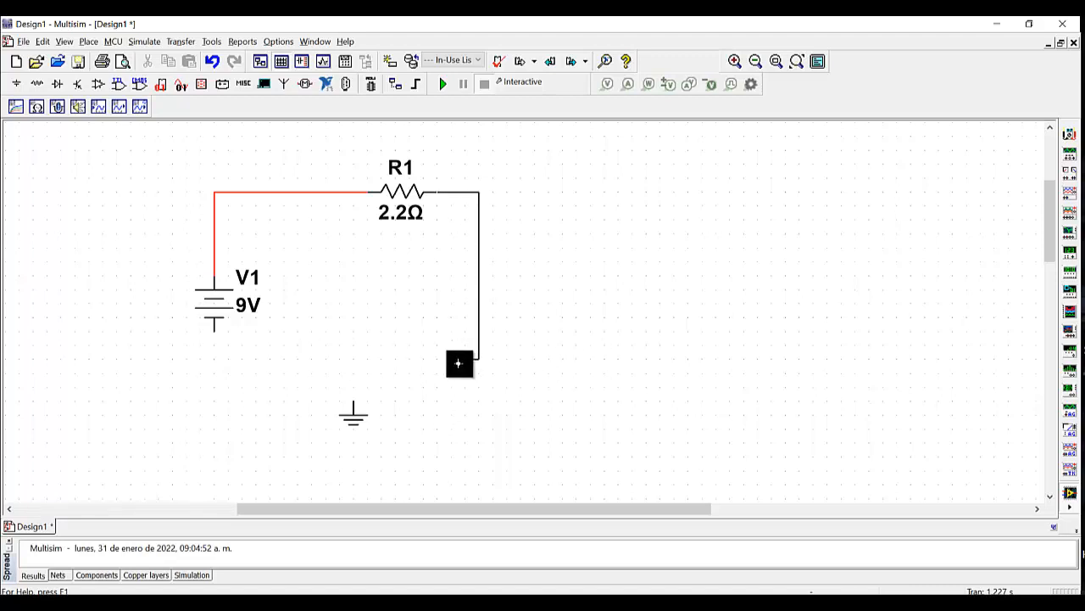
left_click(215, 336)
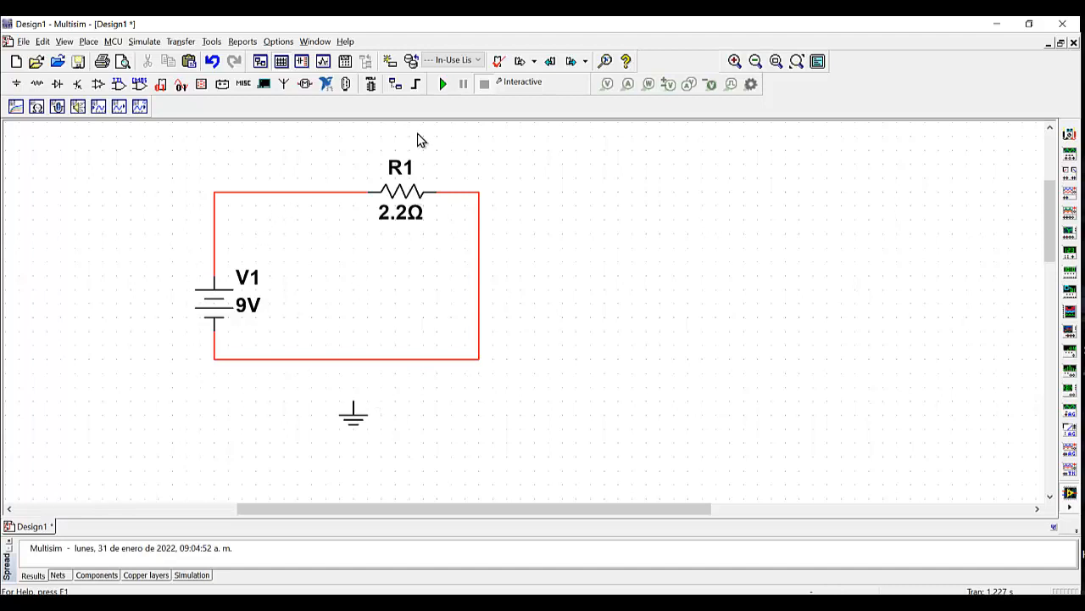
left_click(442, 88)
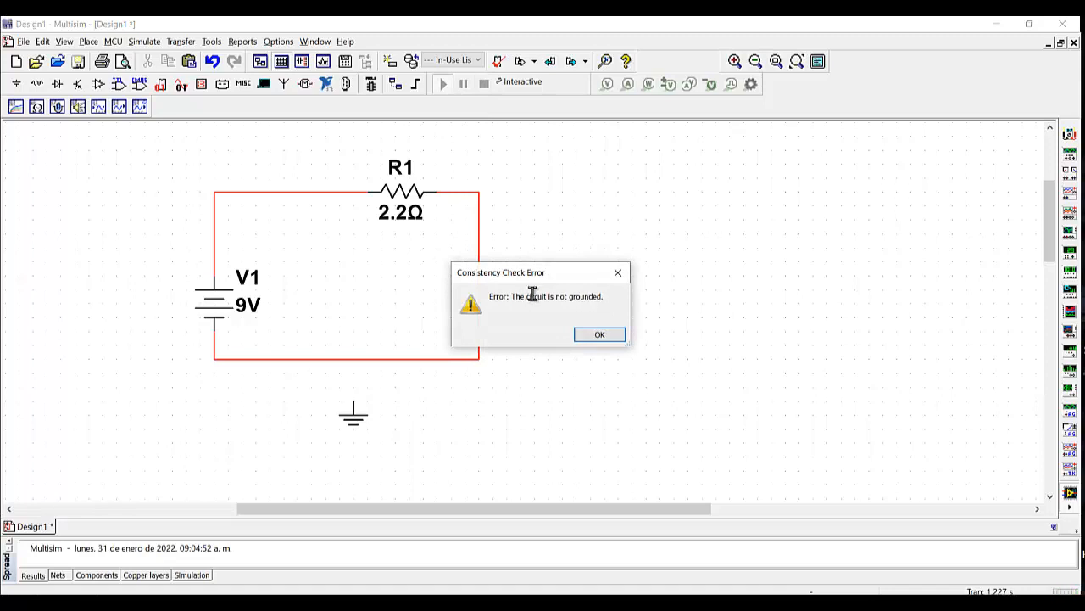
left_click(603, 334)
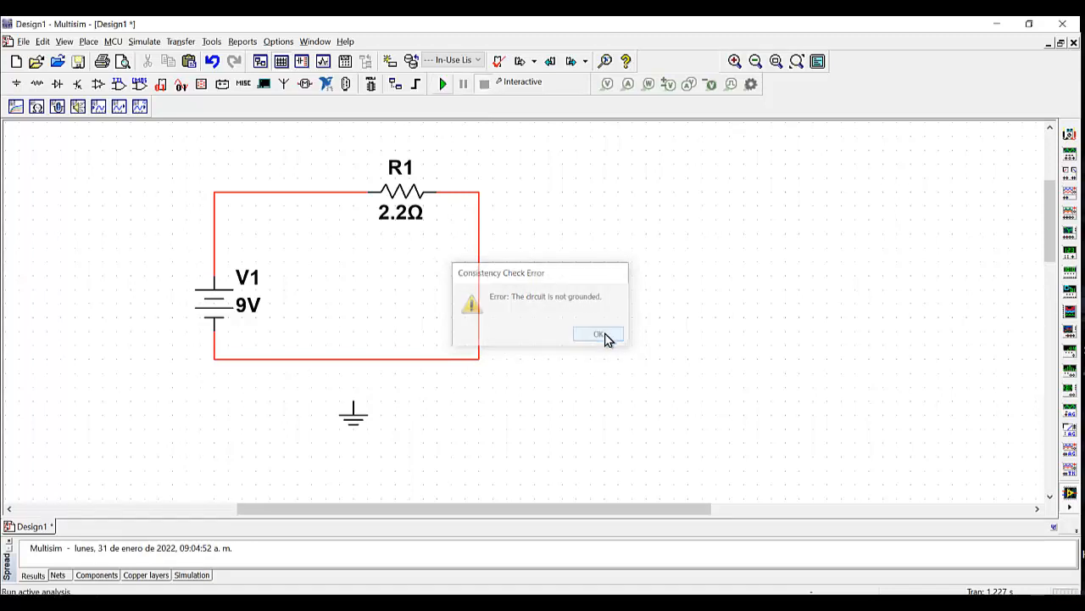
Move the ground symbol up onto the loop's lower wire so that it connects to the circuit.
left_click(354, 415)
left_click_drag(373, 447, 376, 393)
left_click(435, 412)
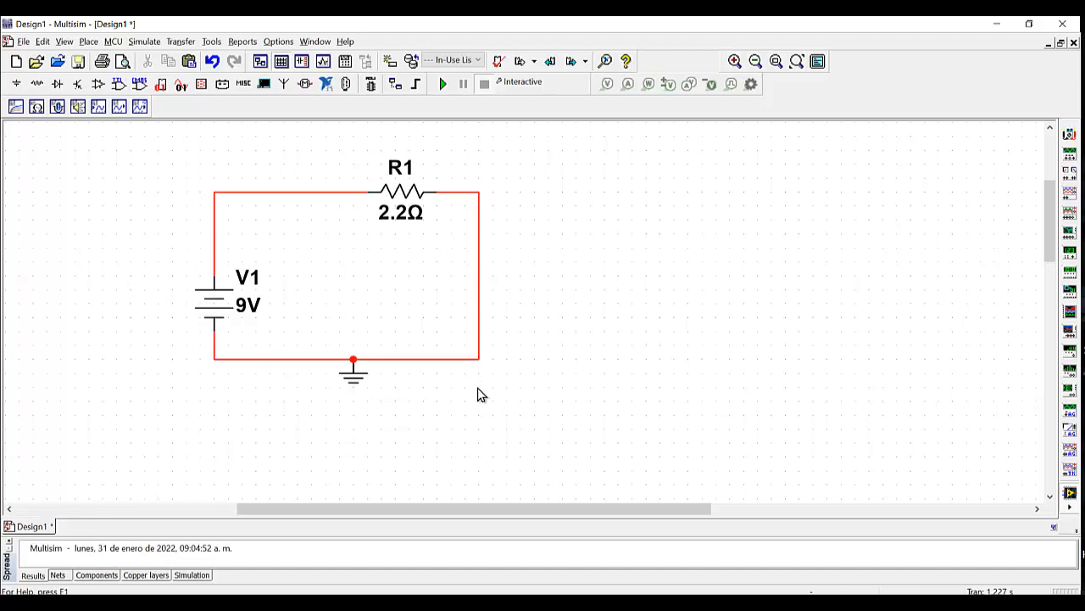
left_click(356, 384)
left_click(353, 373)
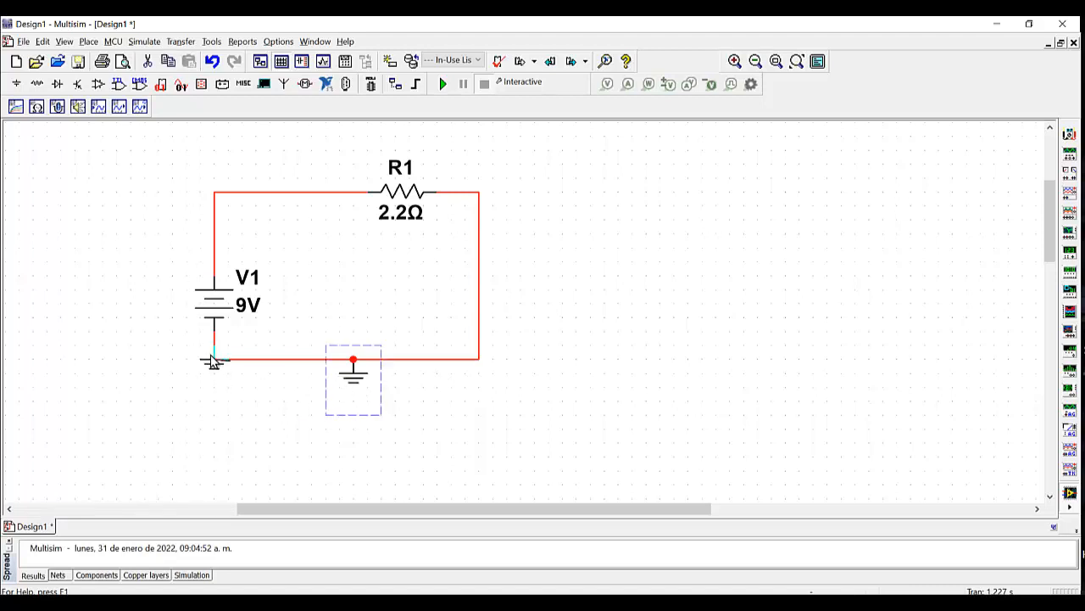
left_click_drag(211, 316, 354, 382)
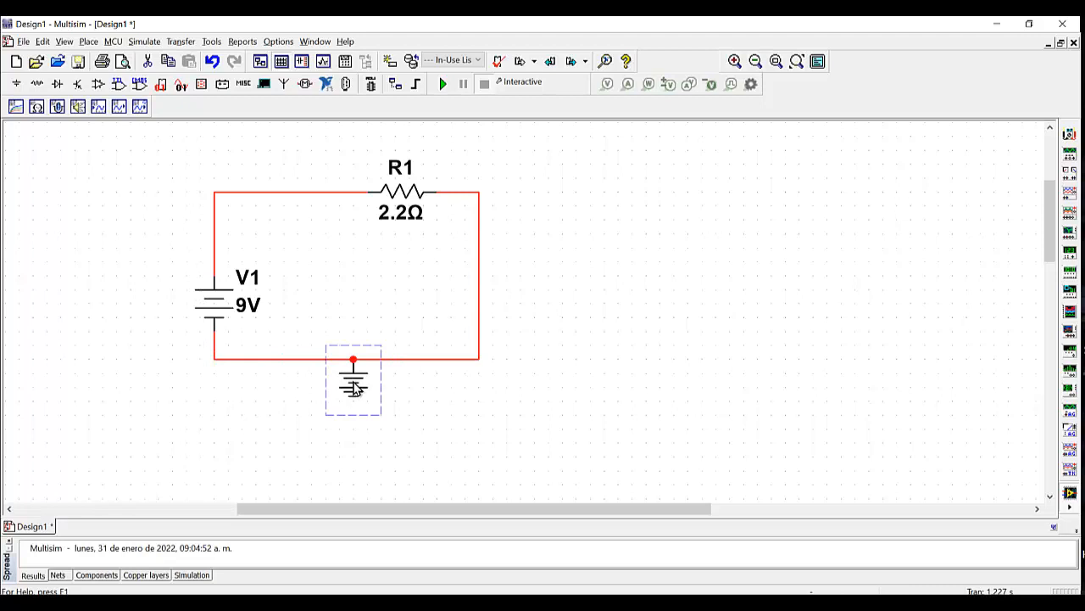
left_click(424, 415)
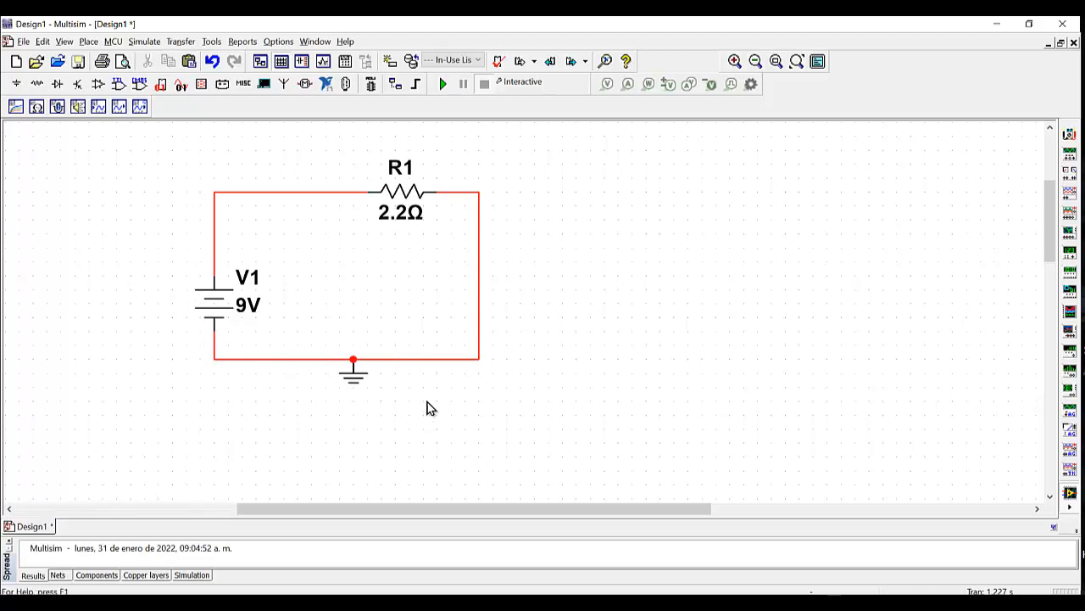
Run the interactive simulation of the grounded circuit and stop it.
left_click(445, 86)
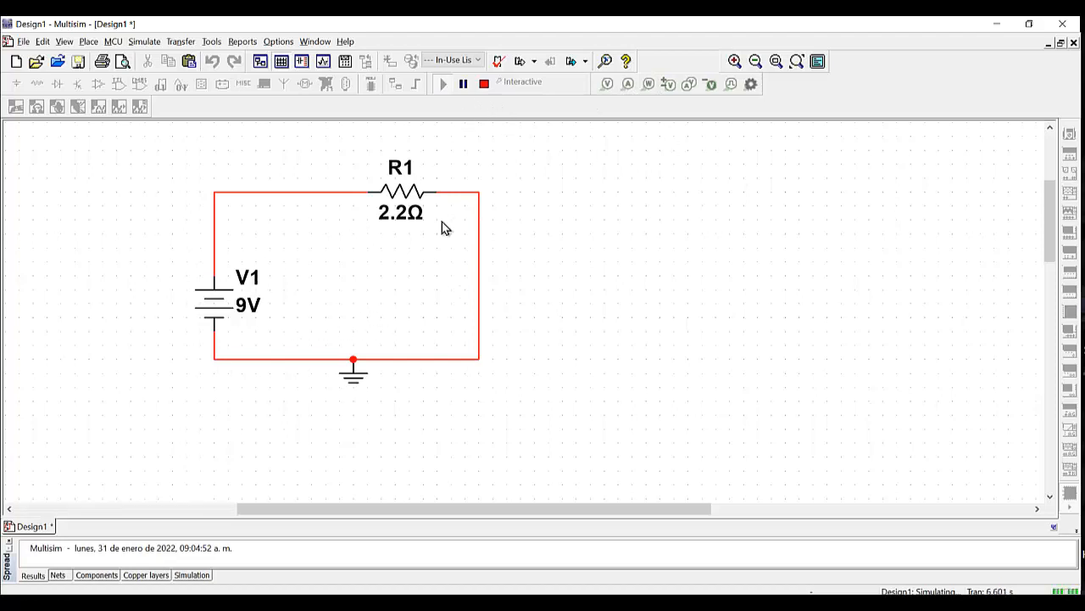
left_click(483, 84)
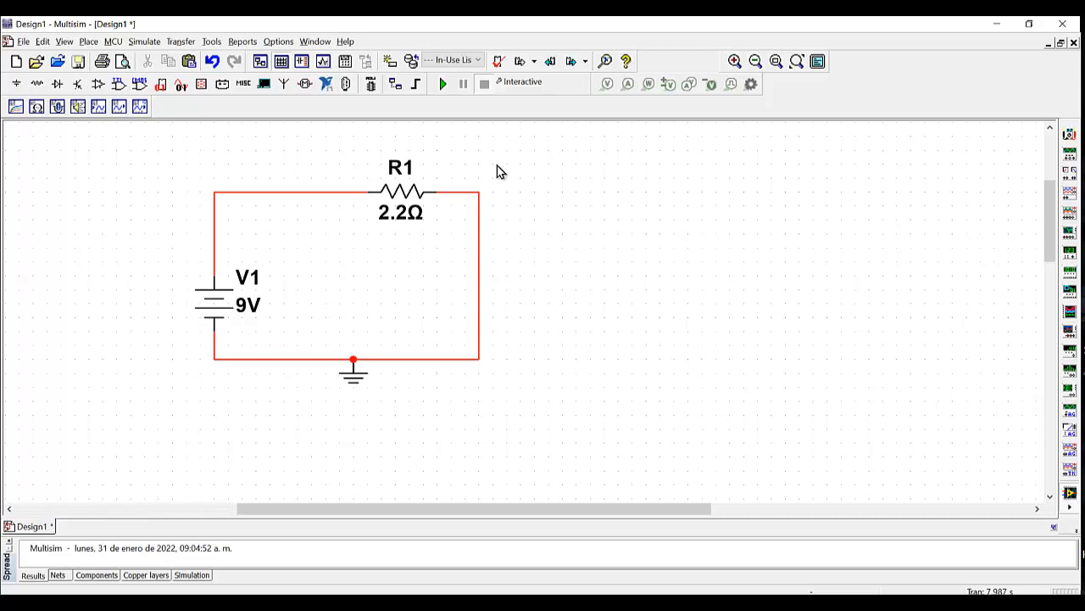
Place a multimeter to the right of the circuit, level with resistor R1.
left_click(1070, 134)
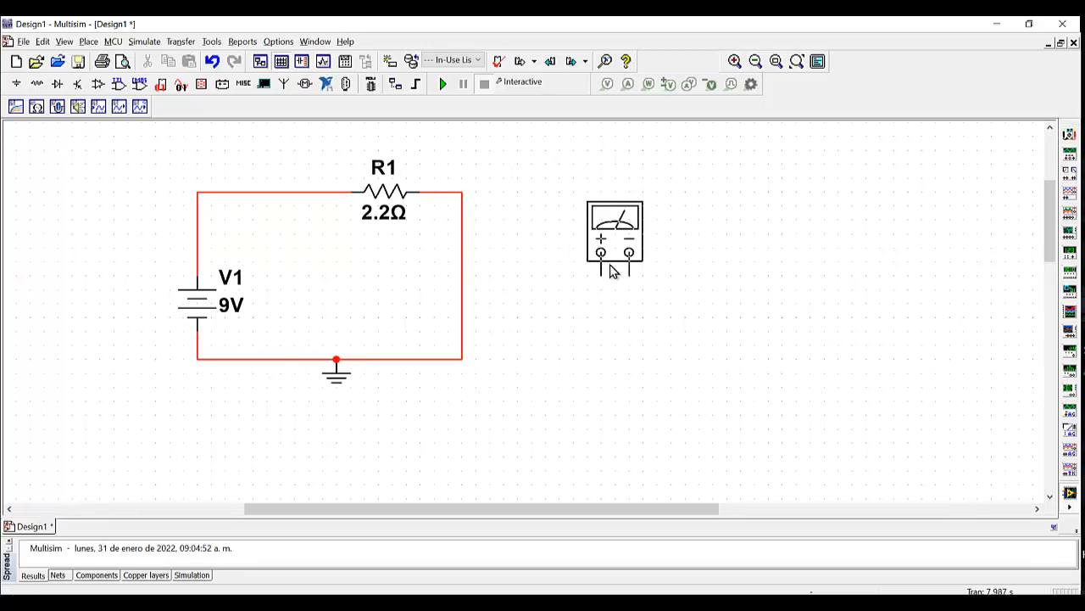
left_click(624, 256)
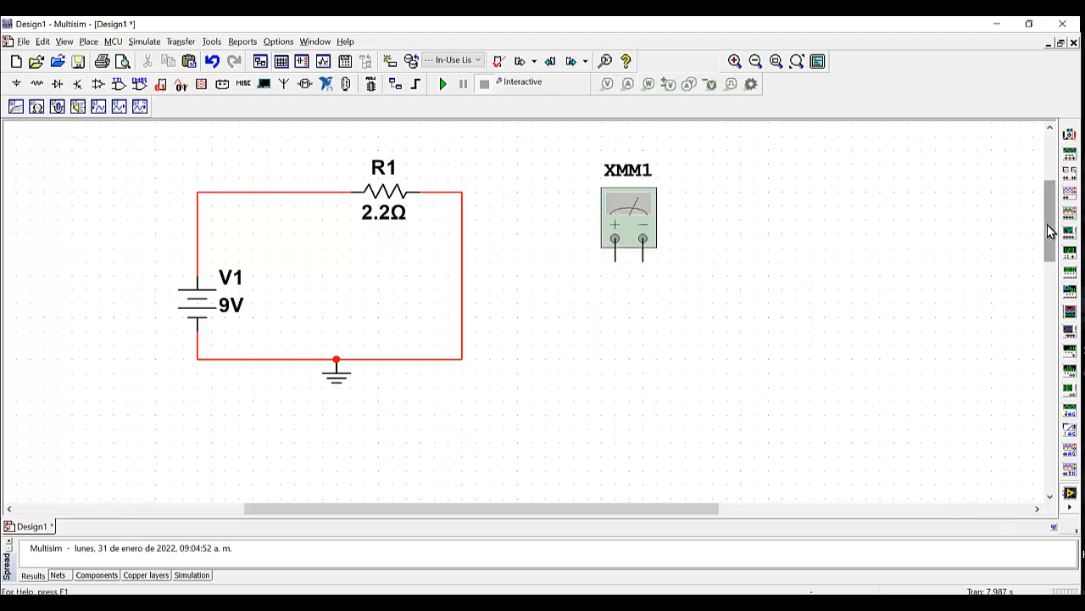
left_click_drag(1052, 230, 1048, 216)
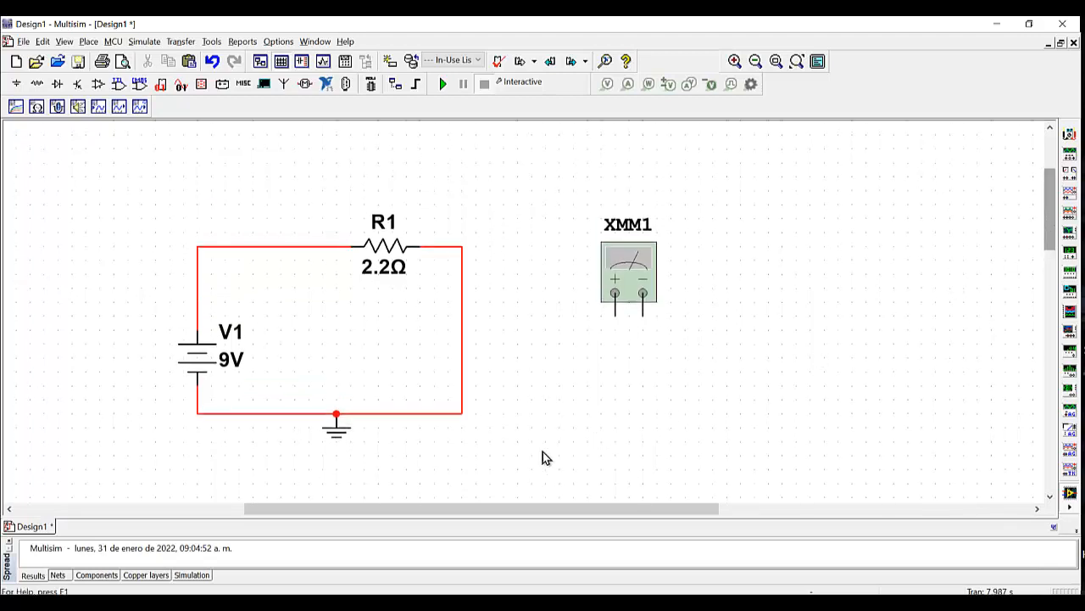
Switch to the 1. Fundamentos PowerPoint presentation, close 2. Tipos de esfuerzos en estructuras.pptx without saving, and show slide 69 on measuring voltage.
mouse_move(161, 602)
left_click(259, 562)
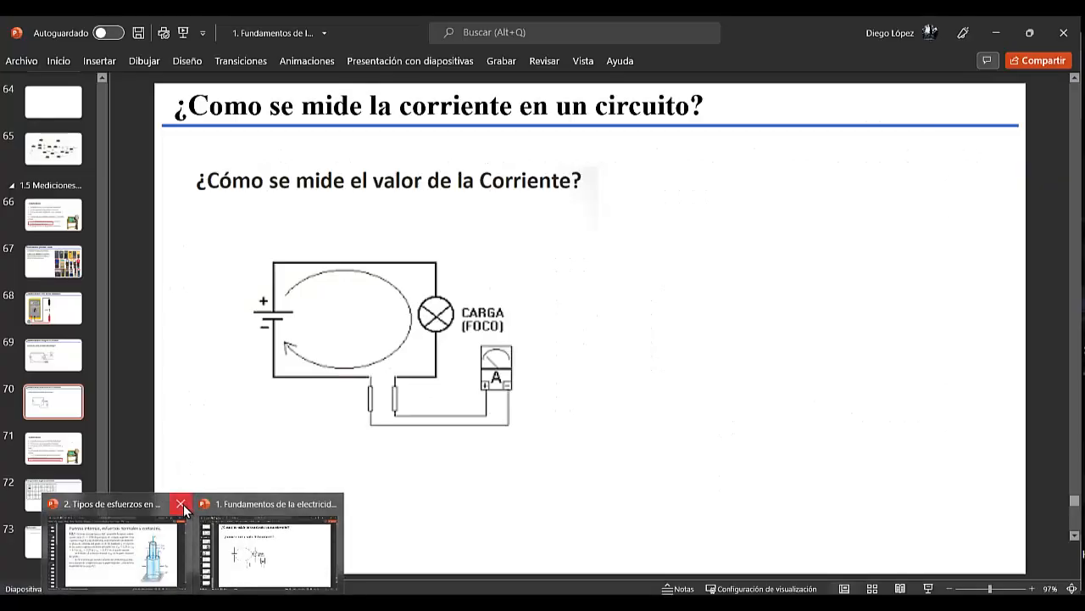
left_click(183, 505)
left_click(579, 347)
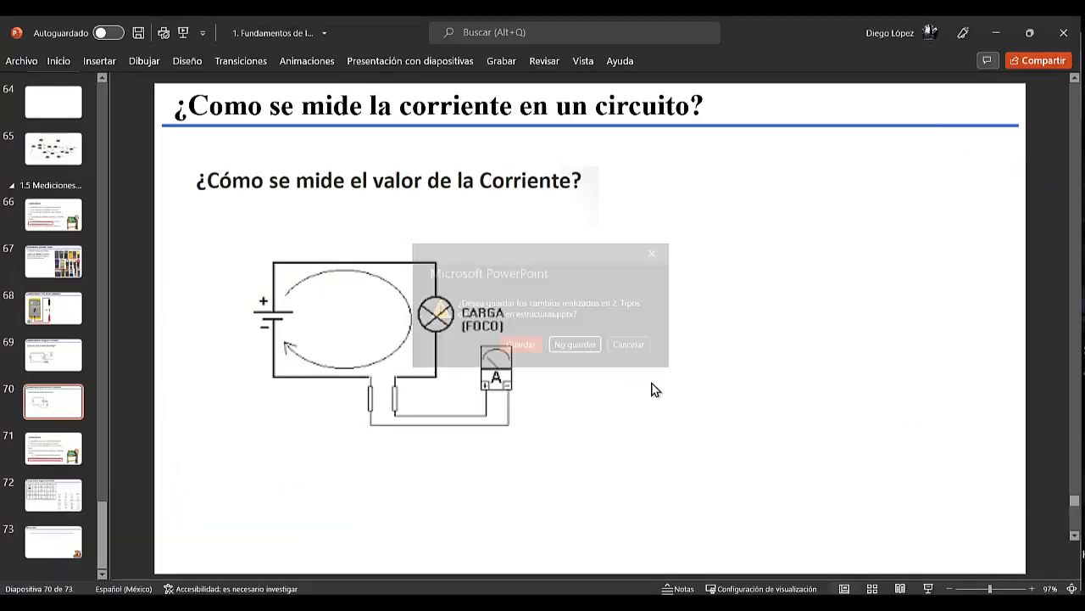
scroll(649, 373, "up", 1)
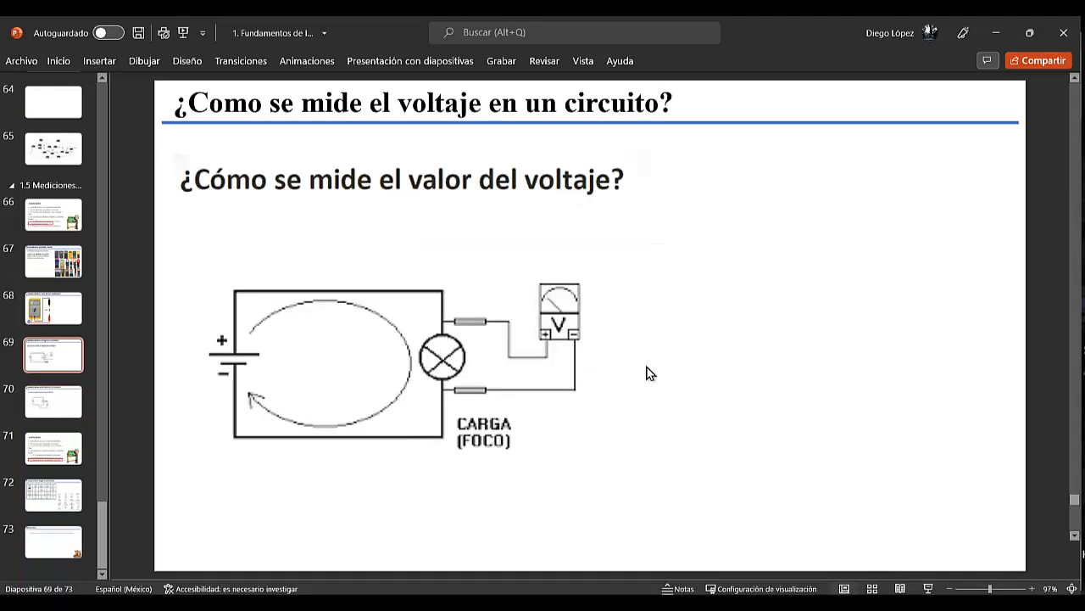